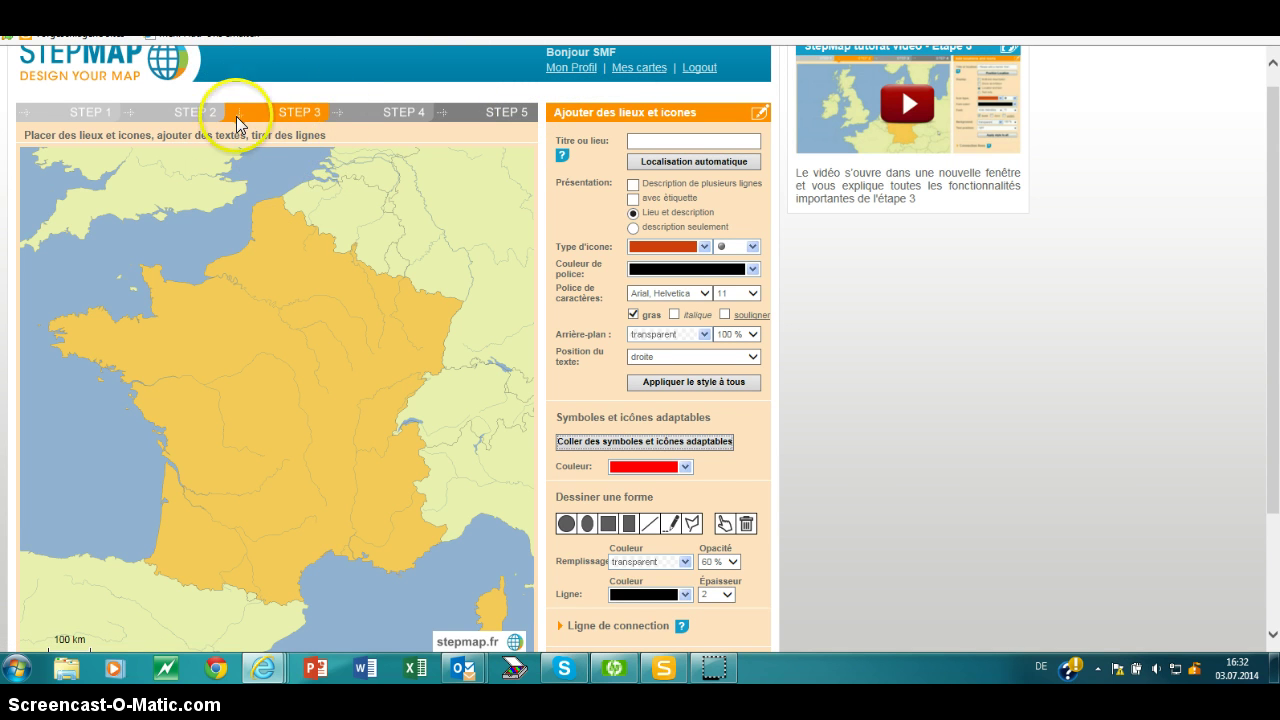
Open the collection of adaptable symbols and icons for the map of France.
{"action": "left_click", "coordinate": [318, 123]}
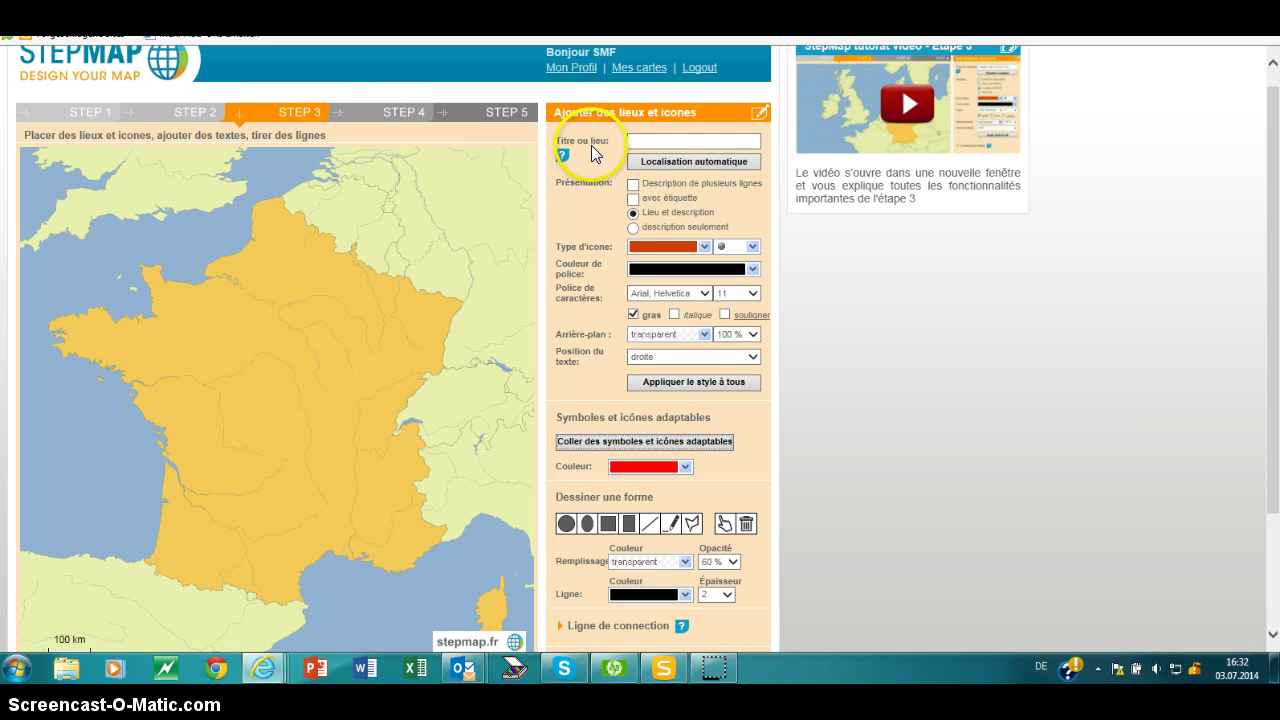
{"action": "left_click", "coordinate": [558, 416]}
{"action": "left_click_drag", "start_coordinate": [558, 416], "coordinate": [697, 424]}
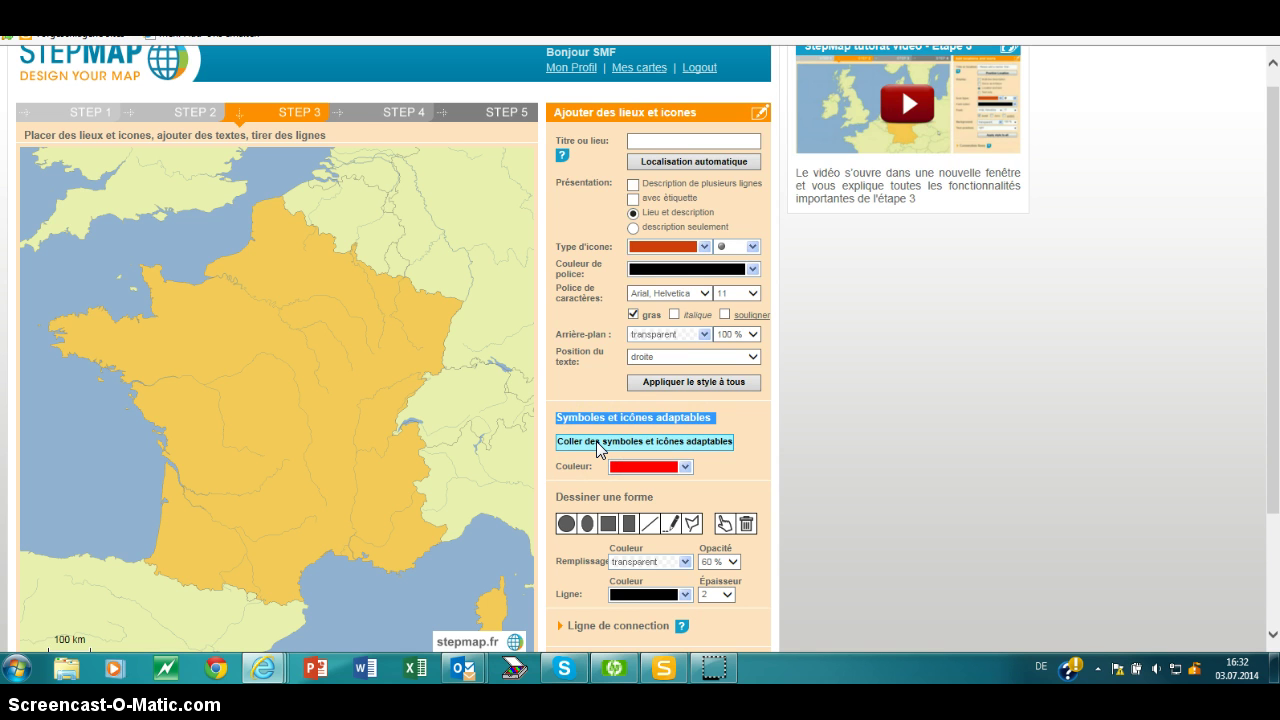
{"action": "left_click", "coordinate": [597, 445]}
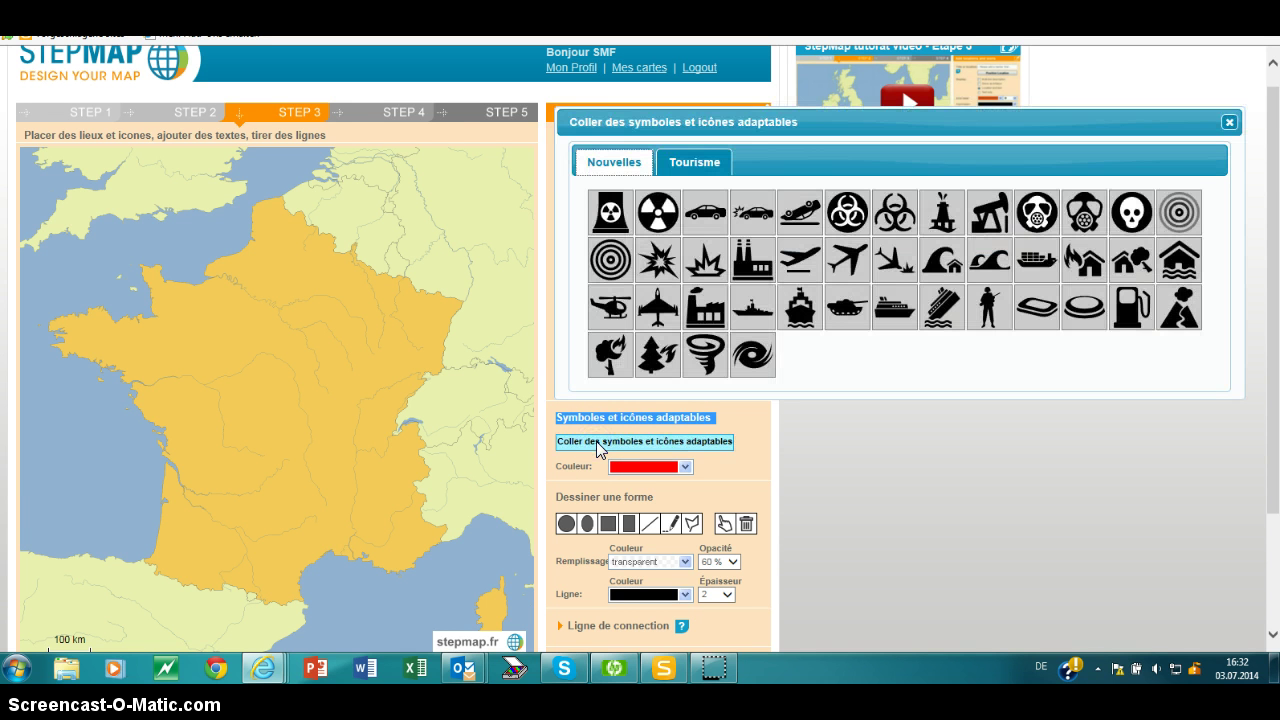
{"action": "left_click", "coordinate": [613, 449]}
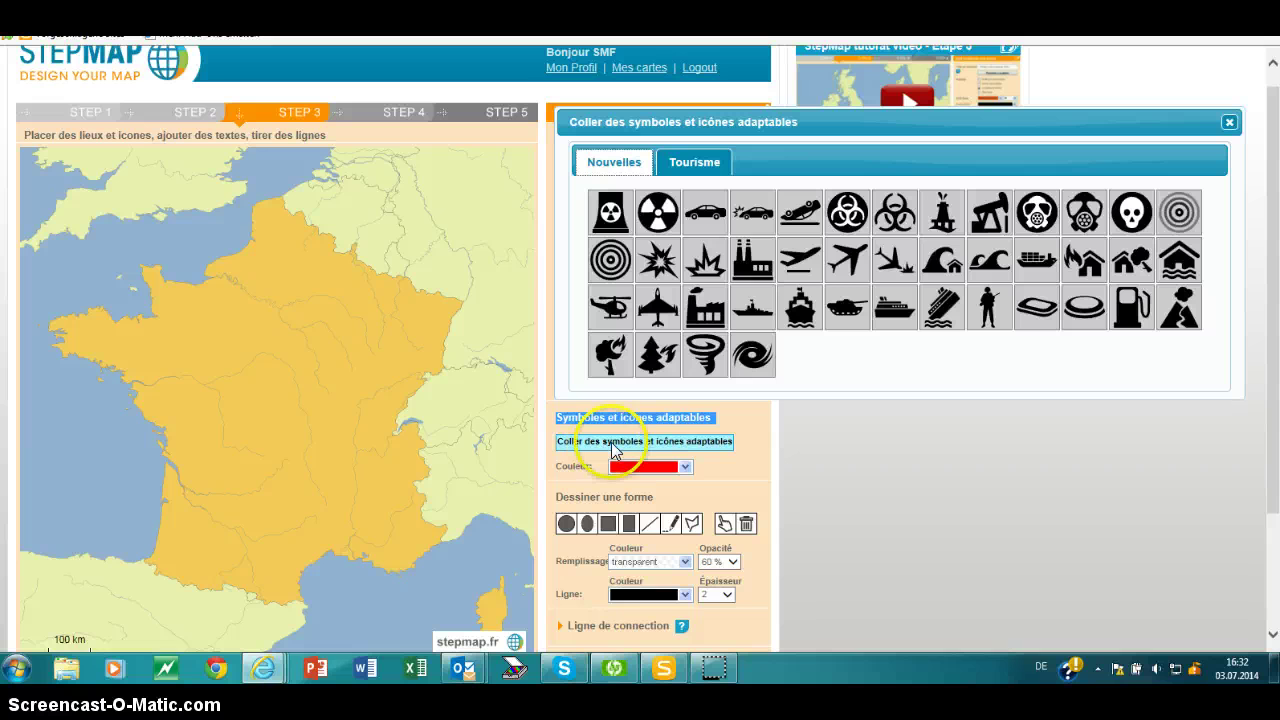
Add the explosion symbol from the Nouvelles category to the map and select it.
{"action": "left_click", "coordinate": [660, 262]}
{"action": "left_click", "coordinate": [203, 292]}
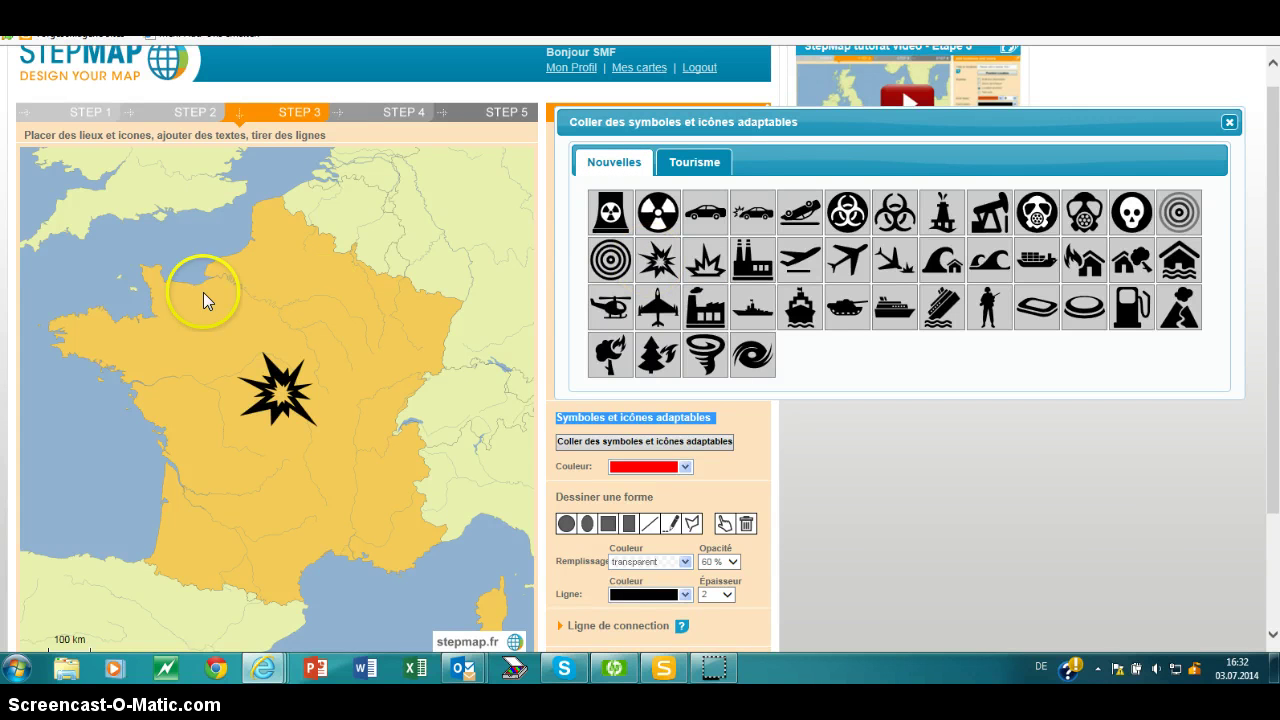
{"action": "left_click", "coordinate": [280, 403]}
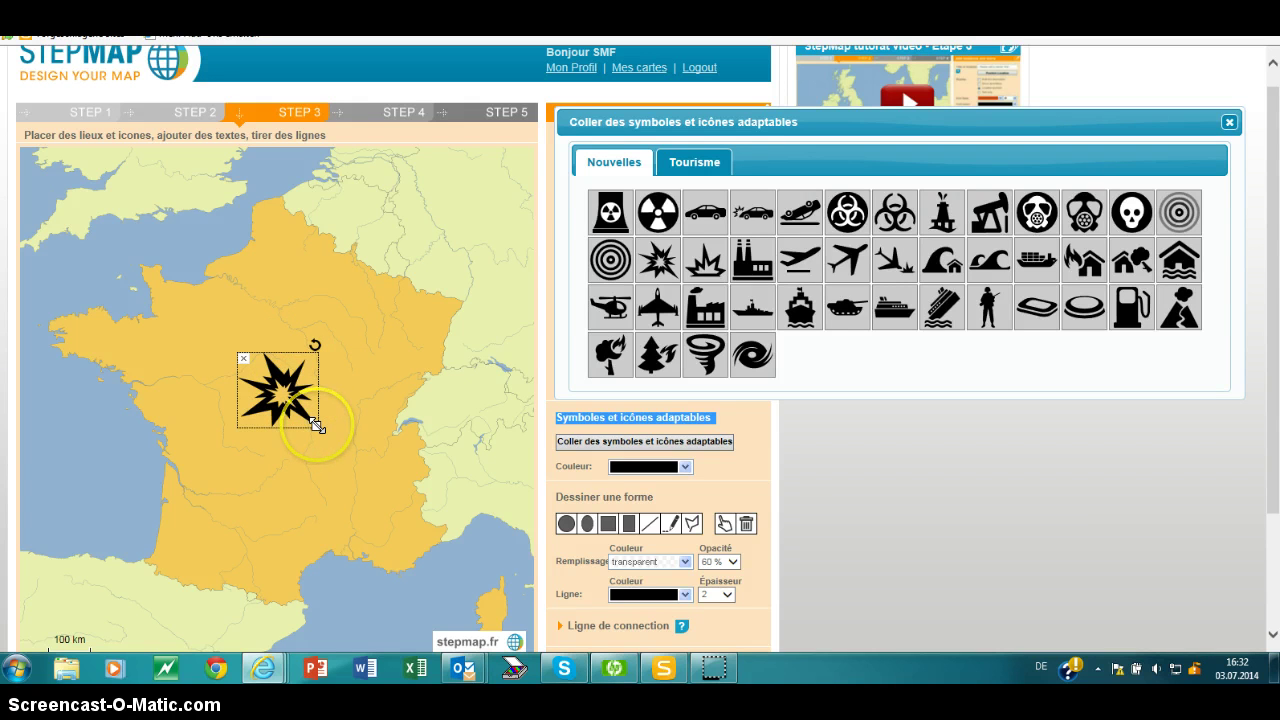
Enlarge the explosion symbol and rotate it slightly clockwise.
{"action": "left_click_drag", "start_coordinate": [317, 426], "coordinate": [355, 454]}
{"action": "left_click", "coordinate": [351, 453]}
{"action": "left_click", "coordinate": [462, 463]}
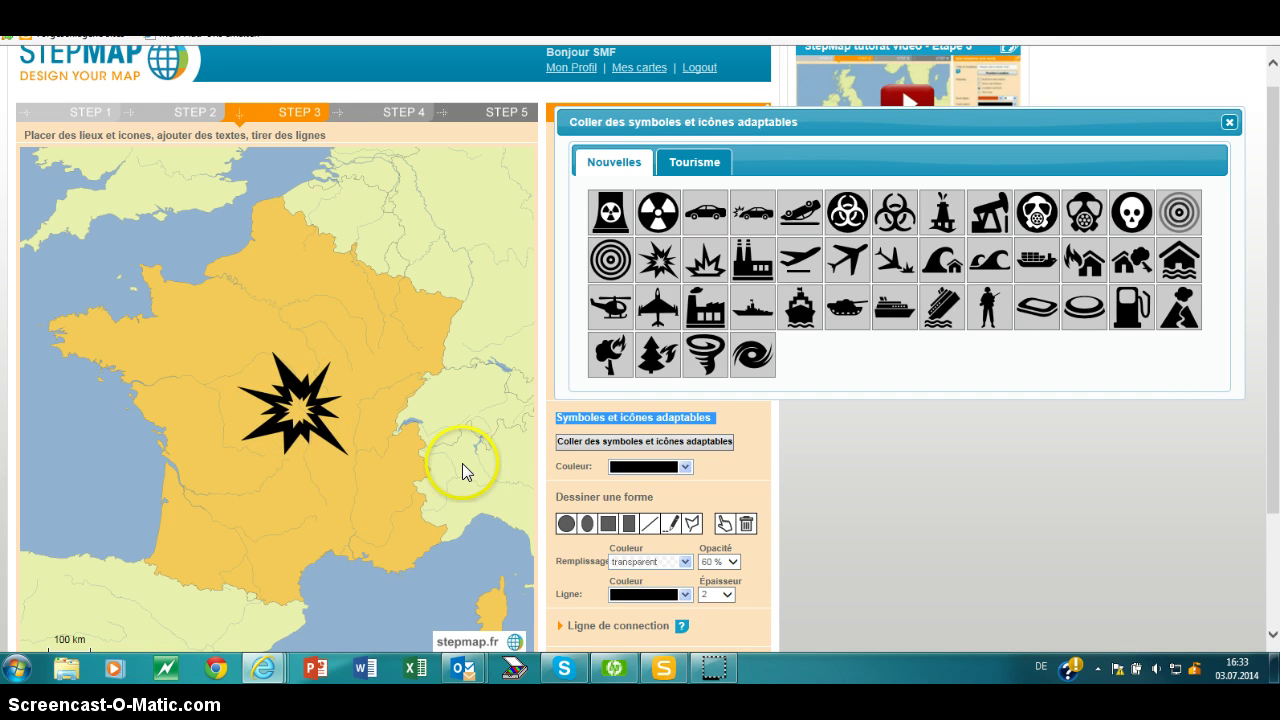
{"action": "left_click", "coordinate": [290, 425]}
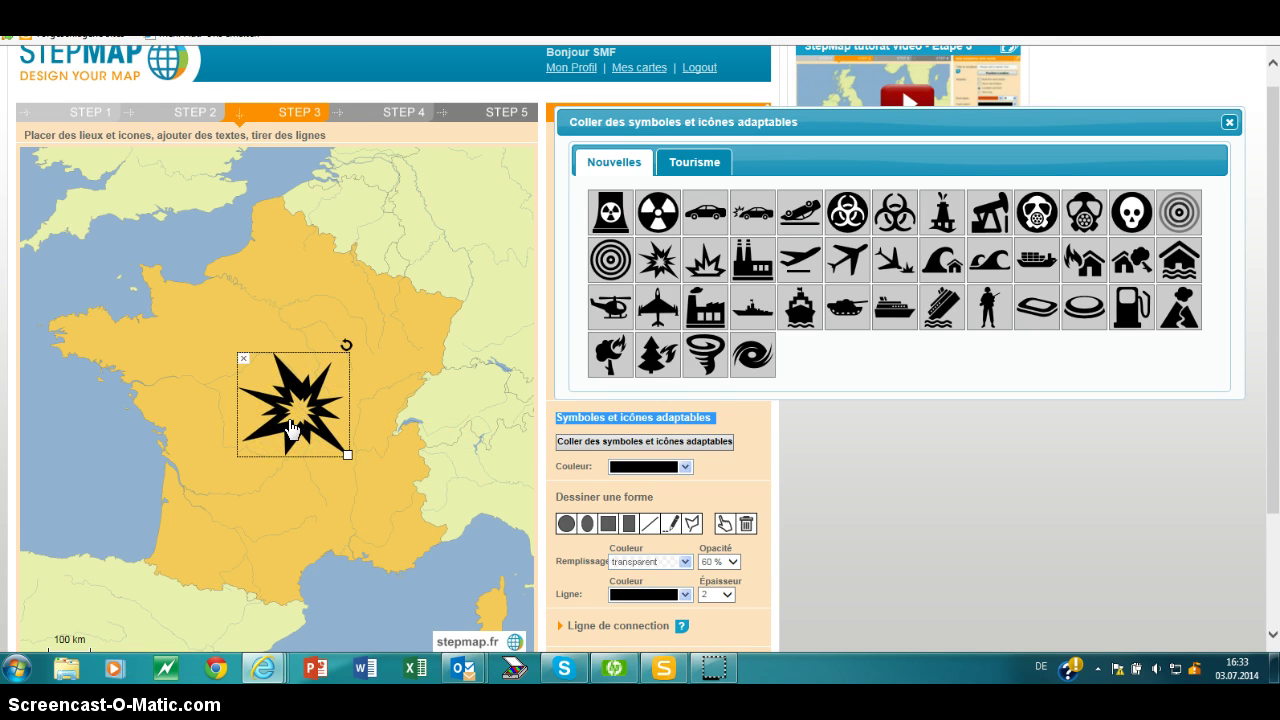
{"action": "left_click_drag", "start_coordinate": [346, 345], "coordinate": [366, 376]}
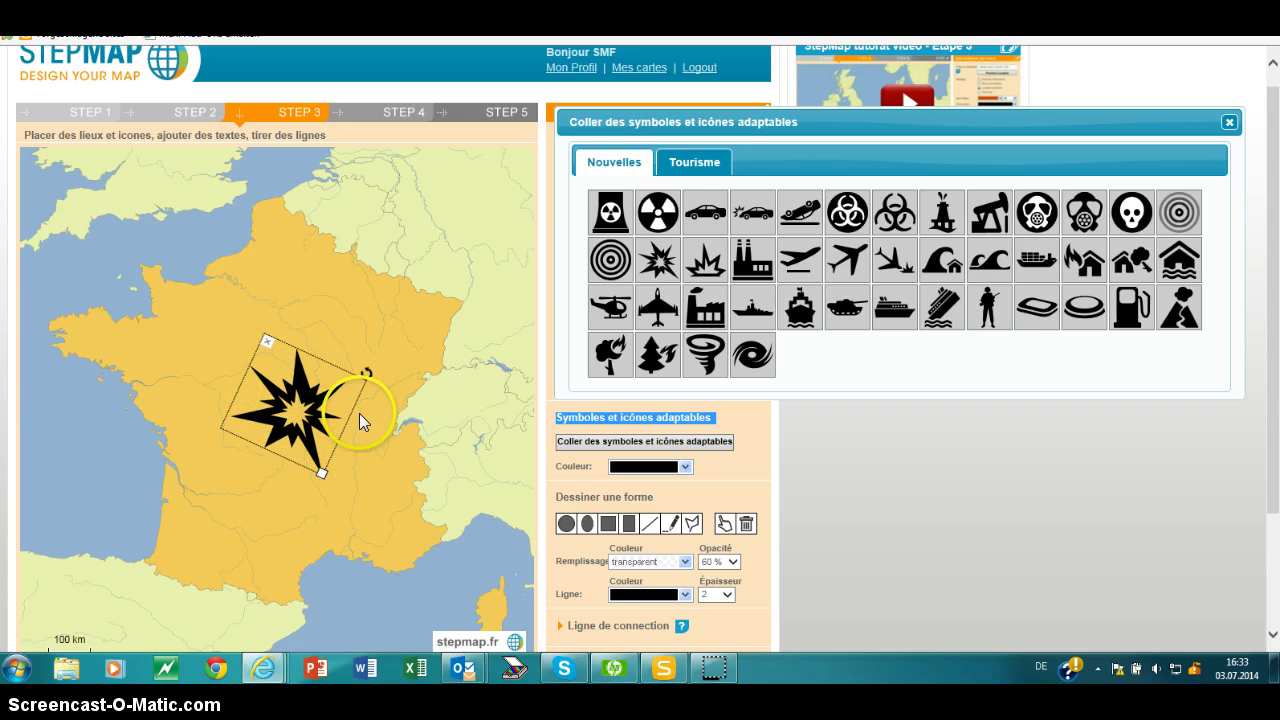
Colour the explosion symbol bright red and remove it from the map.
{"action": "left_click", "coordinate": [685, 469]}
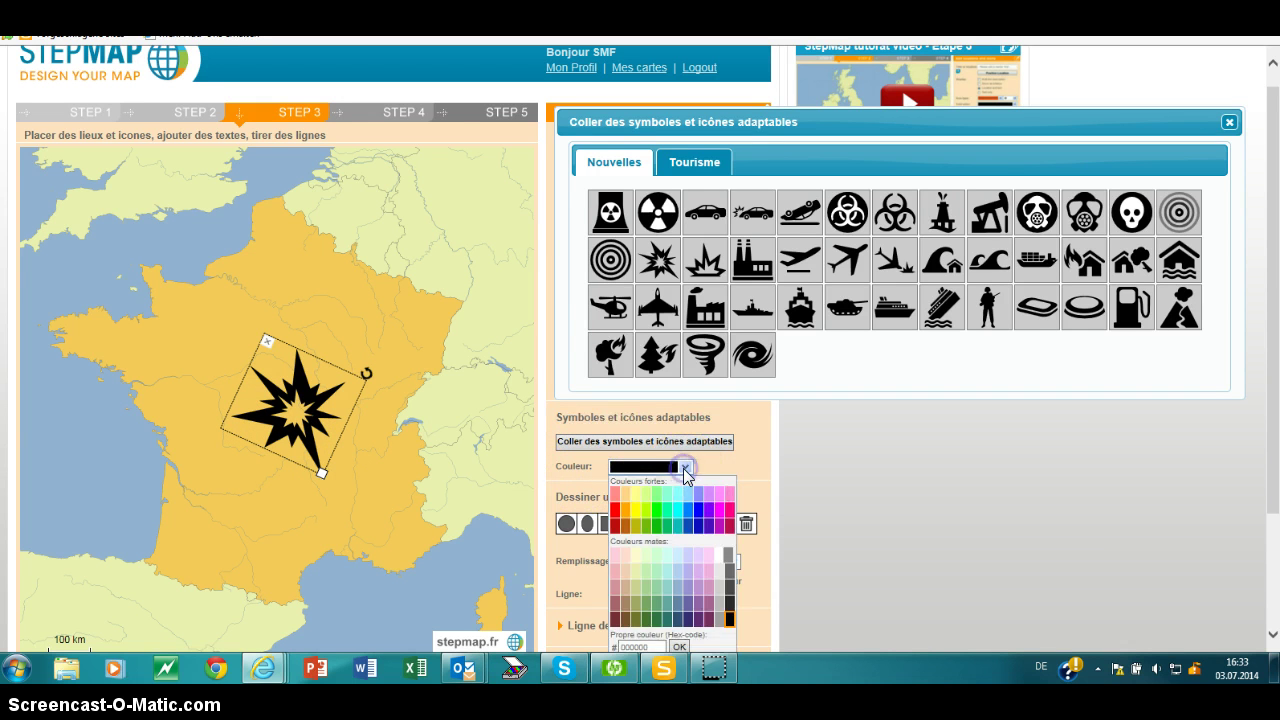
{"action": "left_click", "coordinate": [616, 514]}
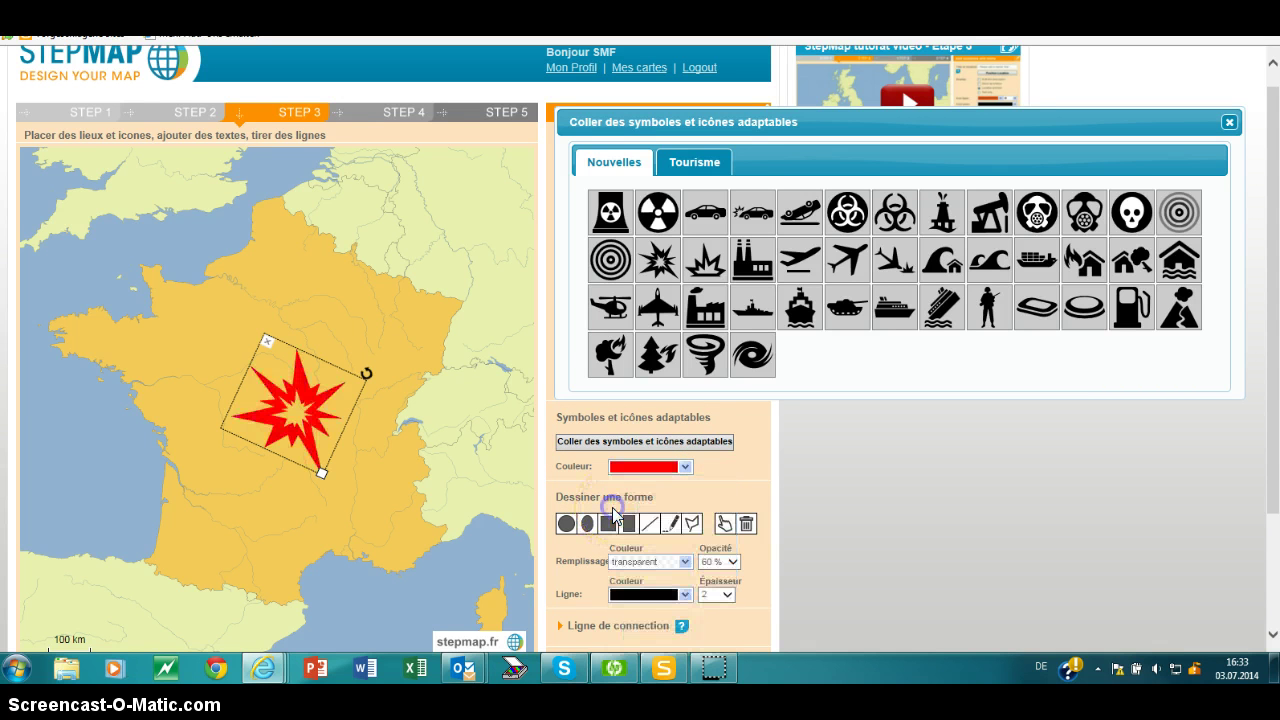
{"action": "left_click", "coordinate": [268, 347]}
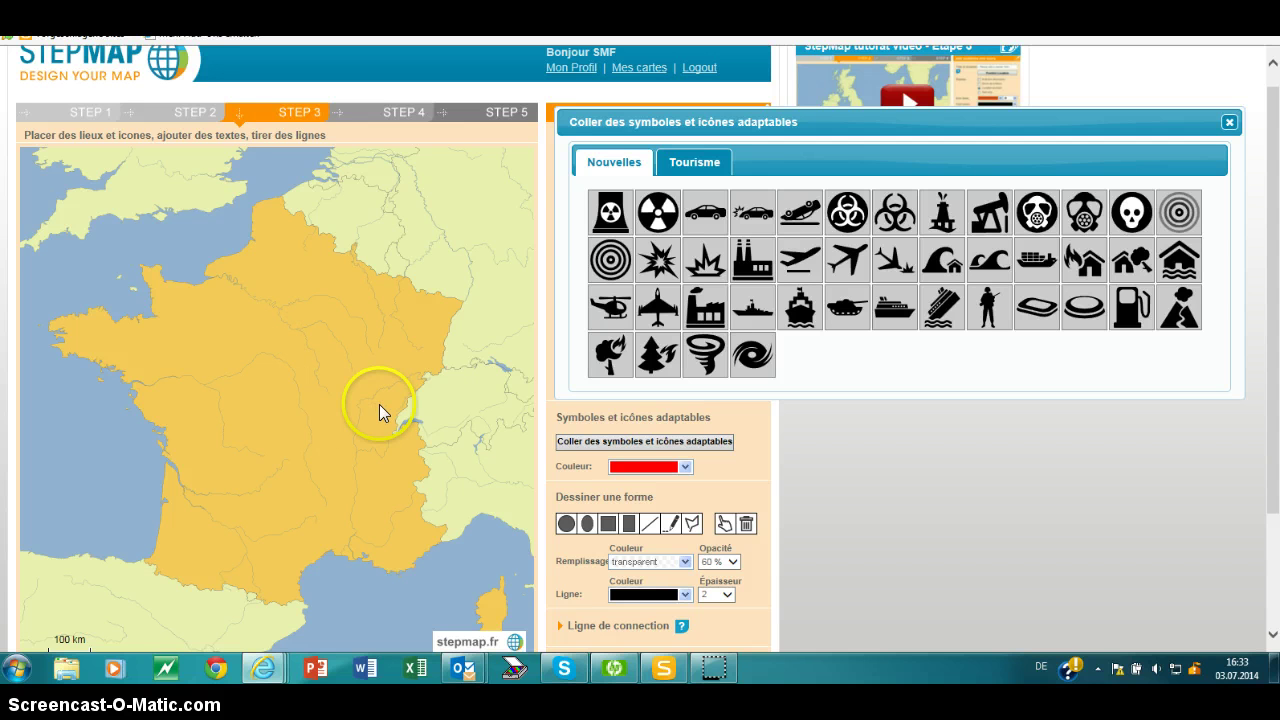
Add the fighter jet symbol in northern France and rotate it a quarter turn clockwise to point east.
{"action": "left_click", "coordinate": [658, 318]}
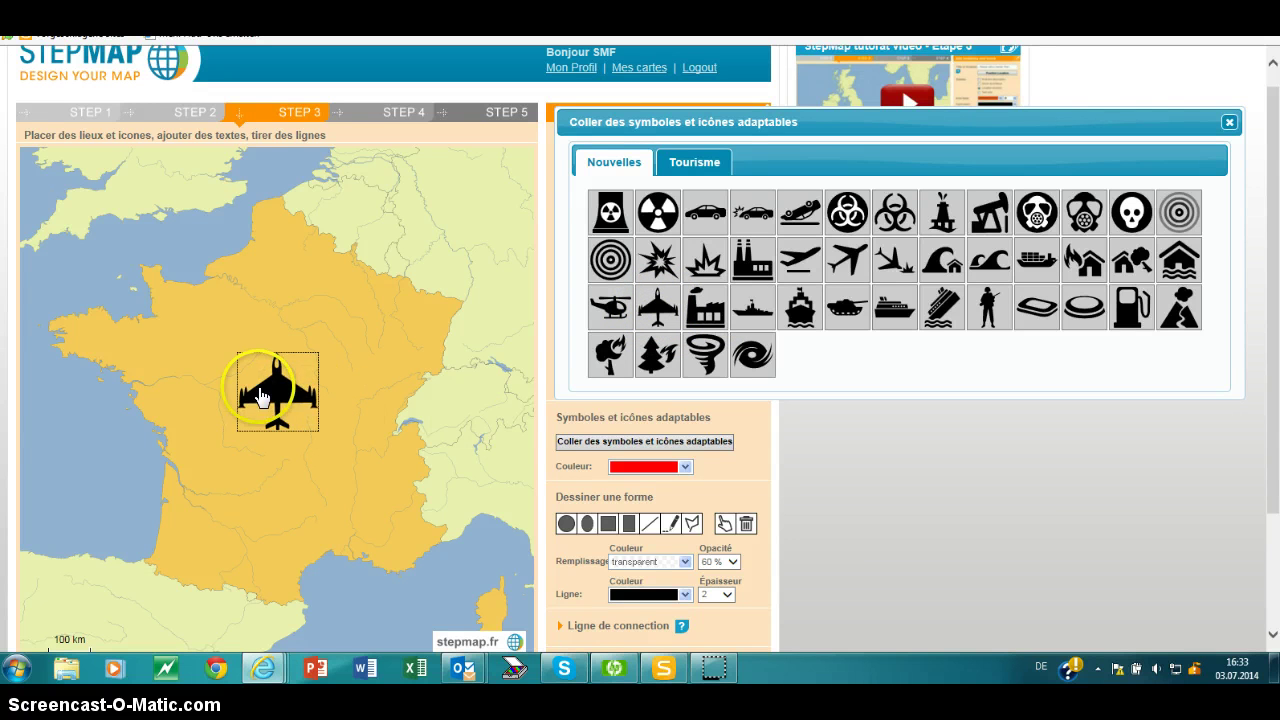
{"action": "left_click_drag", "start_coordinate": [268, 388], "coordinate": [320, 320]}
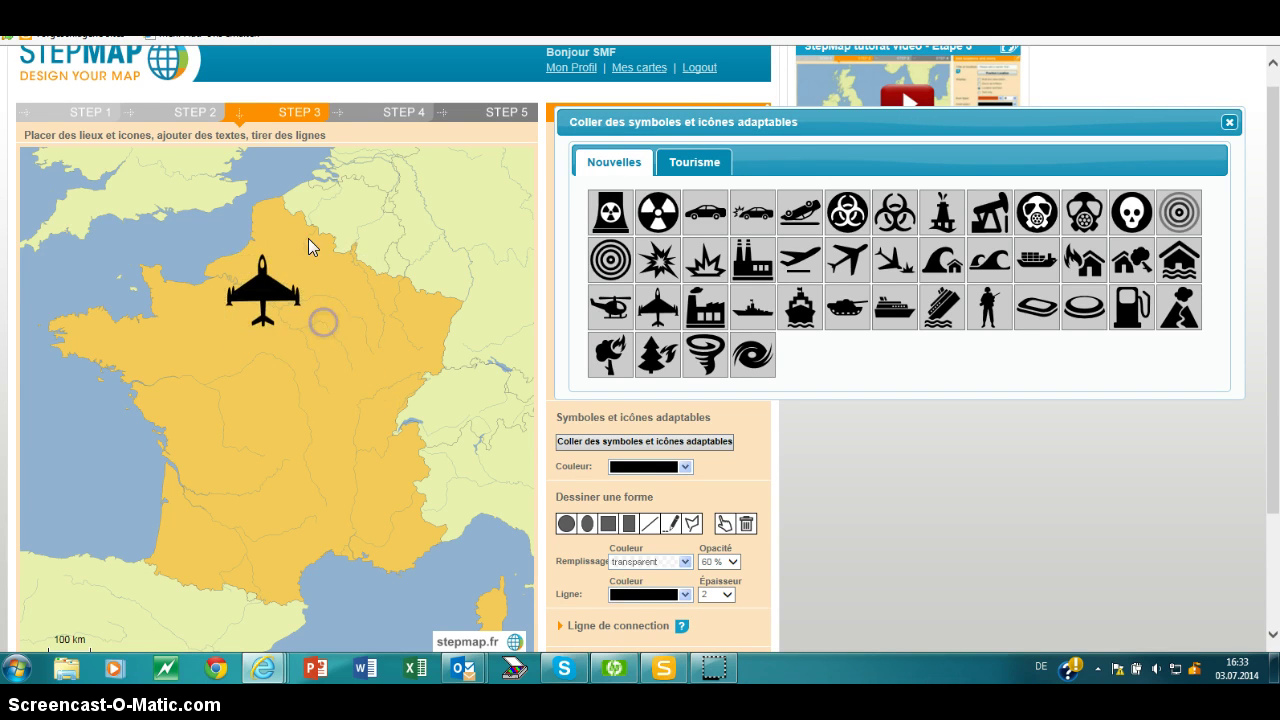
{"action": "left_click", "coordinate": [278, 285]}
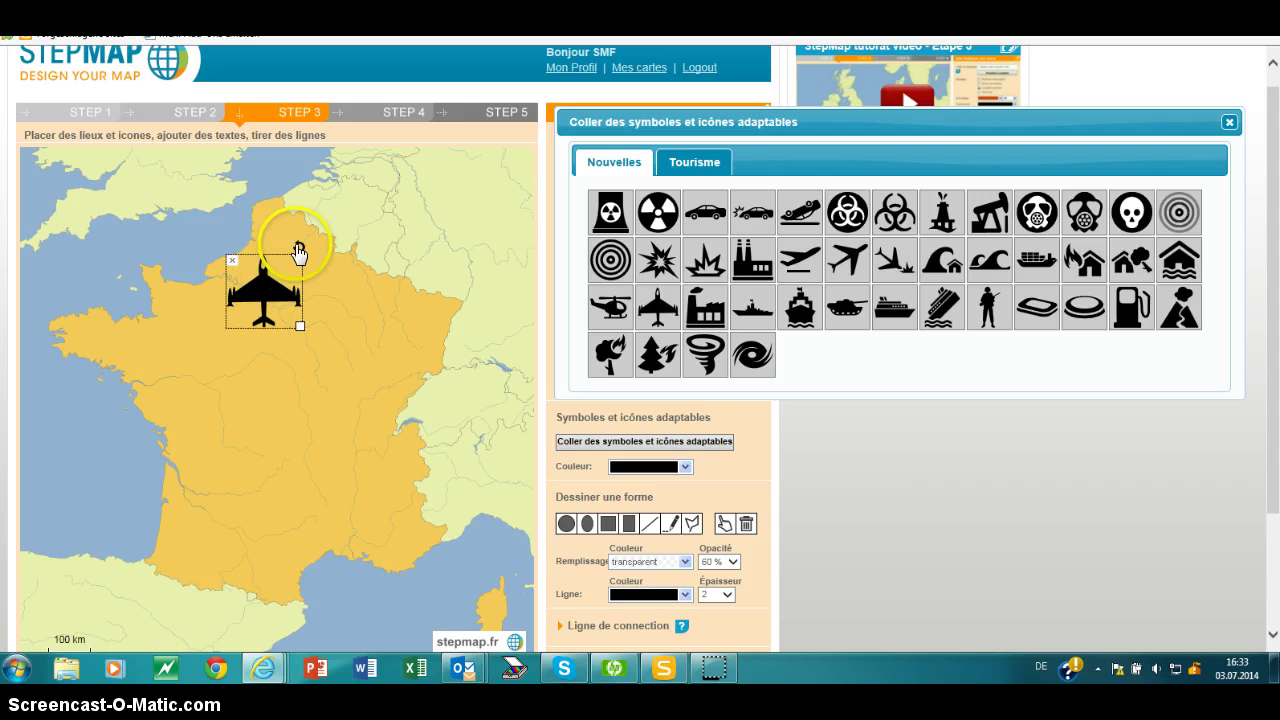
{"action": "left_click_drag", "start_coordinate": [300, 253], "coordinate": [318, 337]}
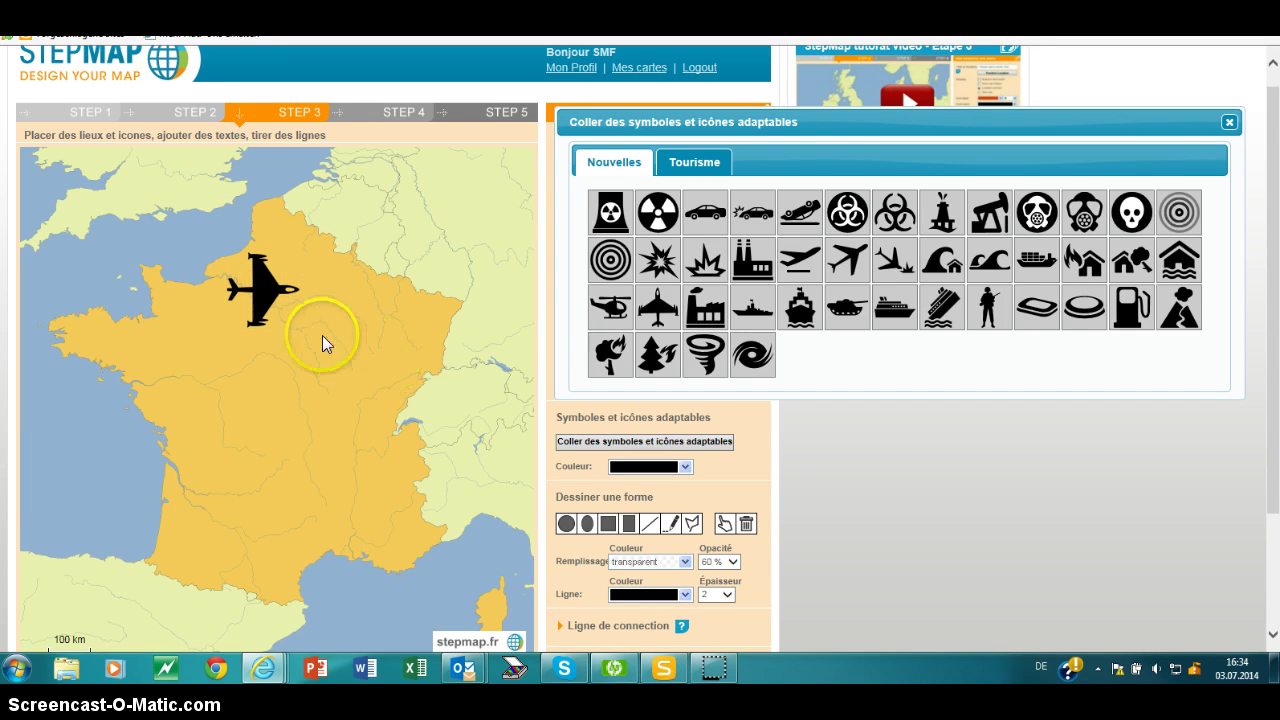
Colour the fighter jet symbol blue.
{"action": "left_click", "coordinate": [685, 468]}
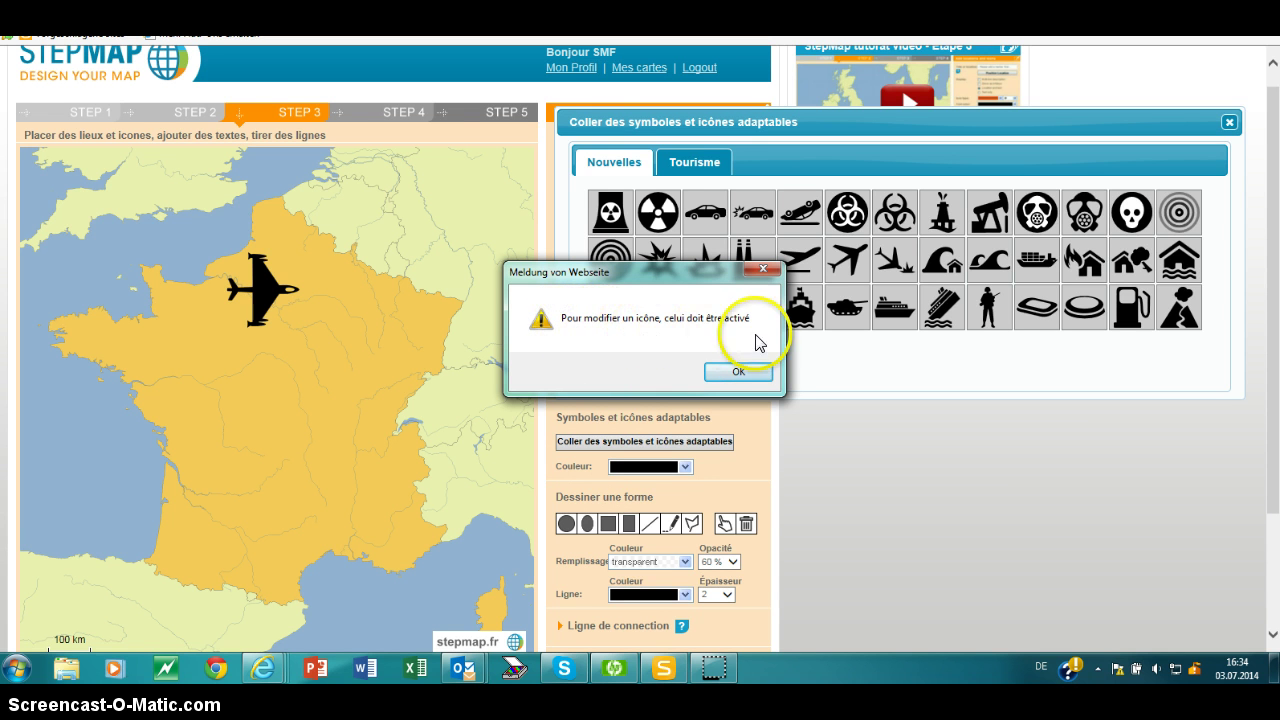
{"action": "left_click", "coordinate": [737, 371]}
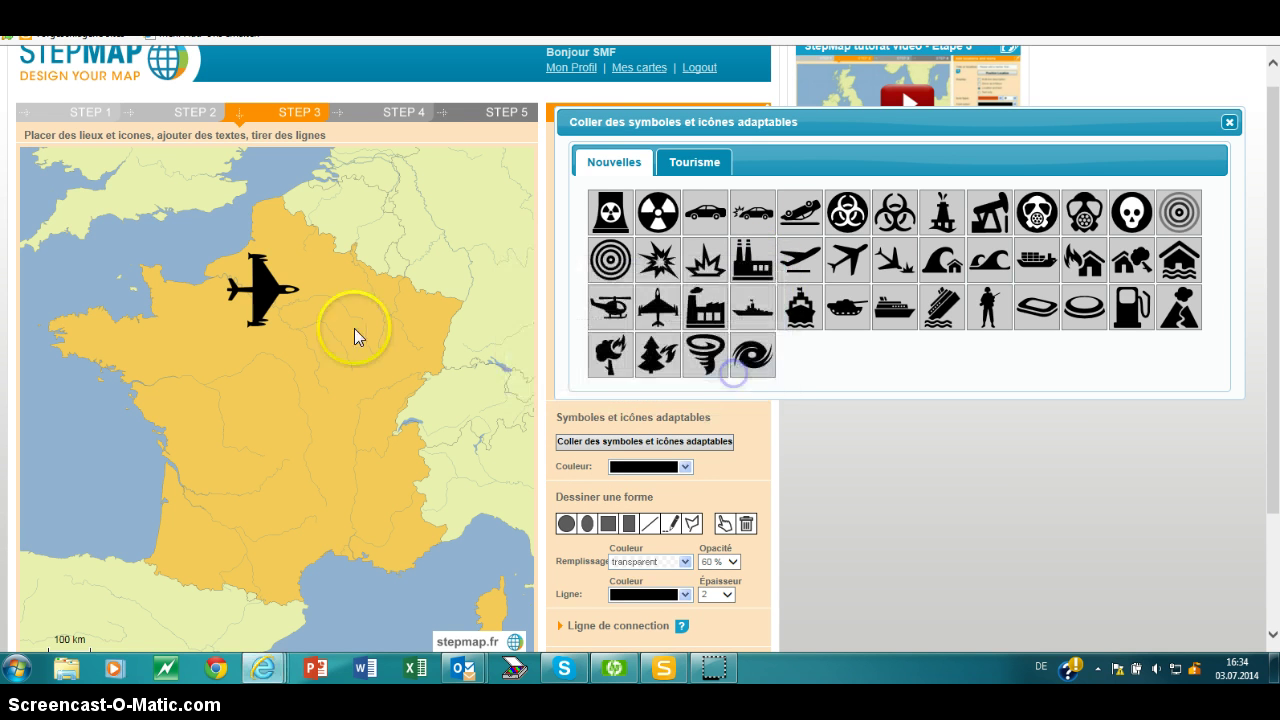
{"action": "left_click", "coordinate": [263, 293]}
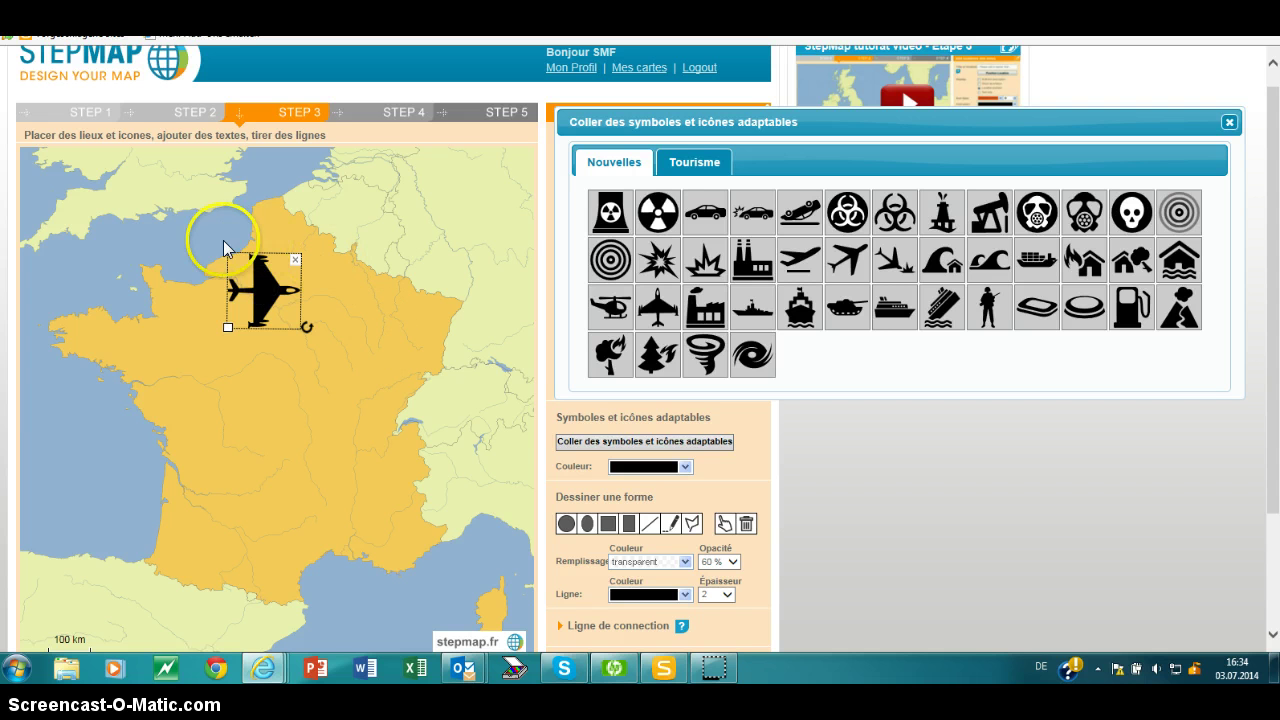
{"action": "left_click", "coordinate": [685, 466]}
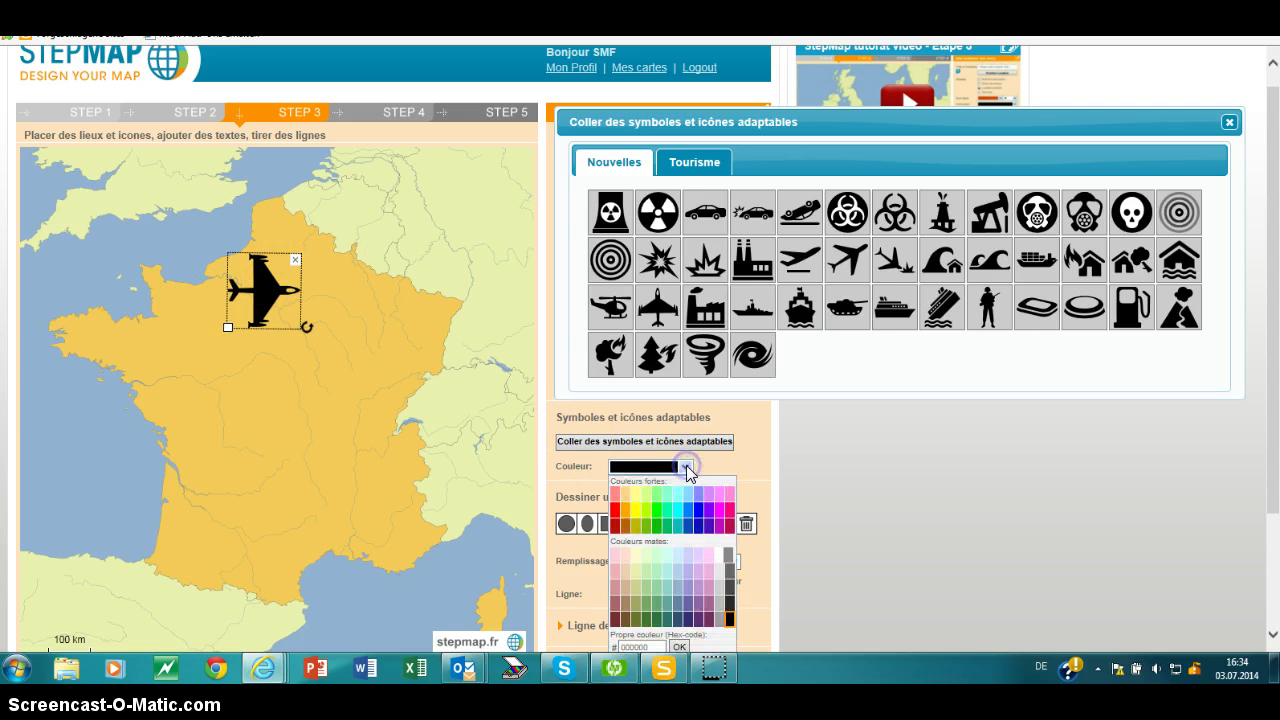
{"action": "left_click", "coordinate": [700, 517]}
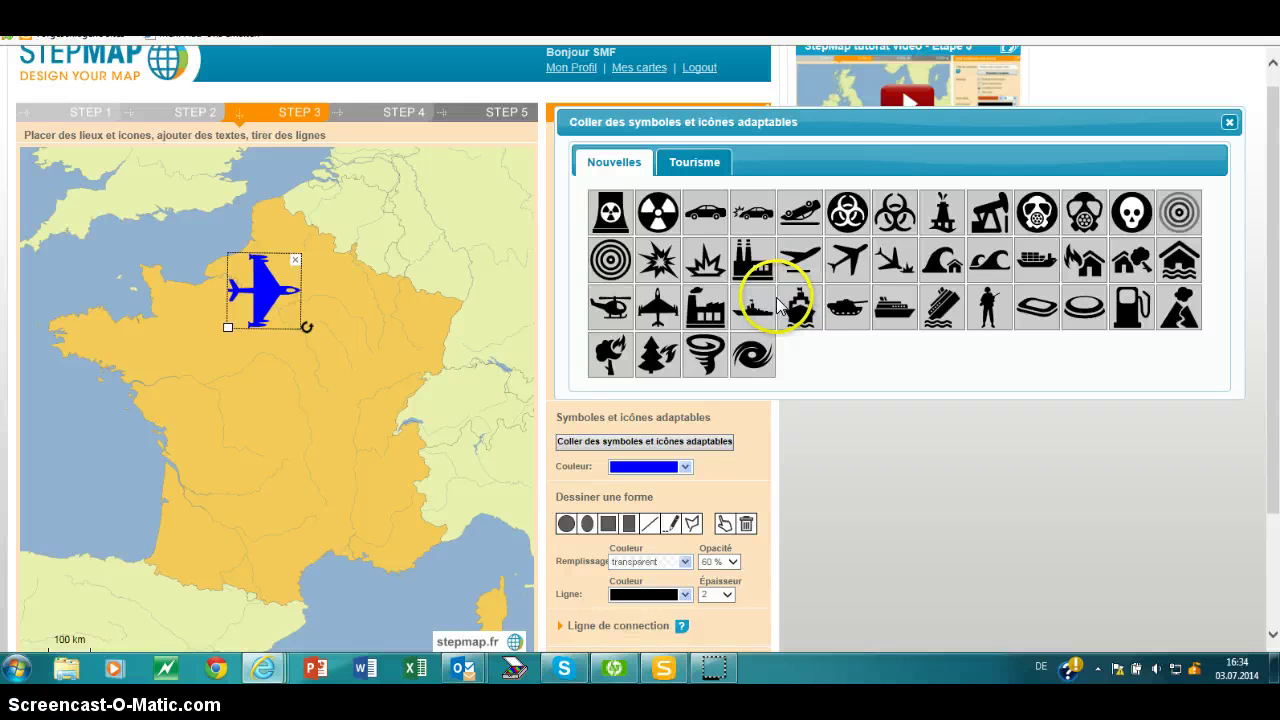
Place the car symbol in southern France, rotated about 30 degrees clockwise and coloured dark red.
{"action": "left_click", "coordinate": [706, 213]}
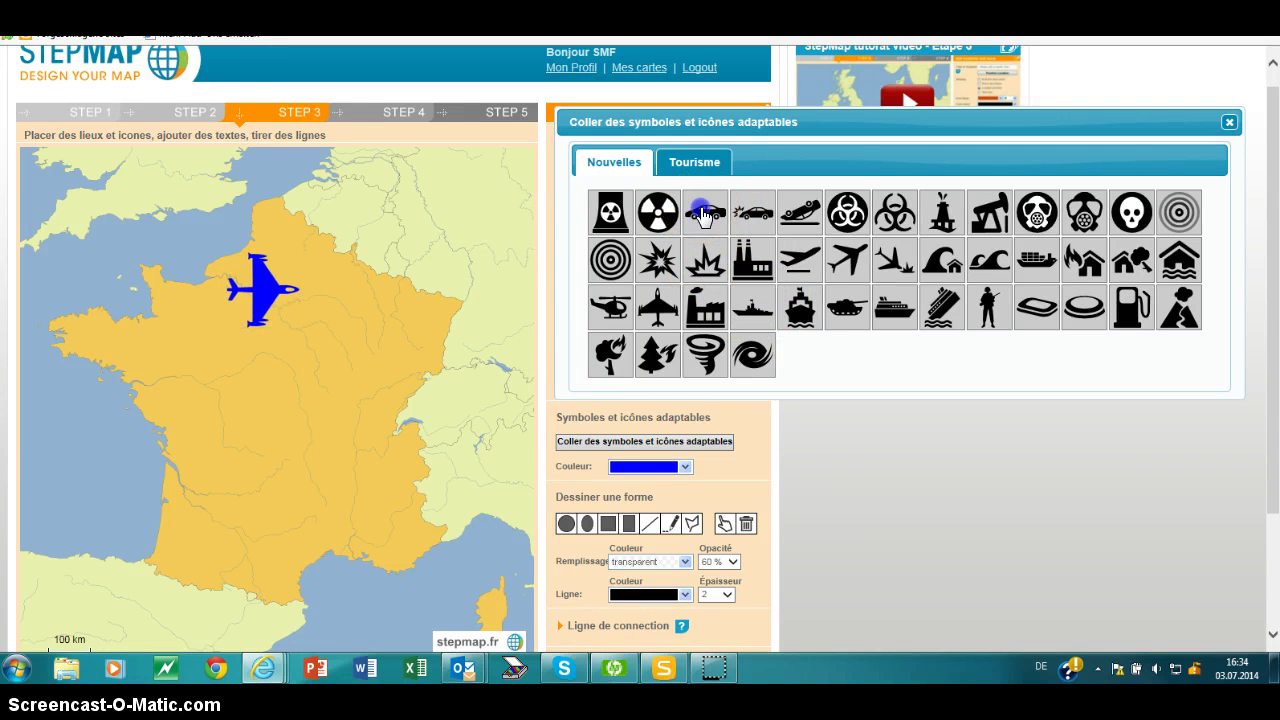
{"action": "left_click_drag", "start_coordinate": [266, 363], "coordinate": [322, 507]}
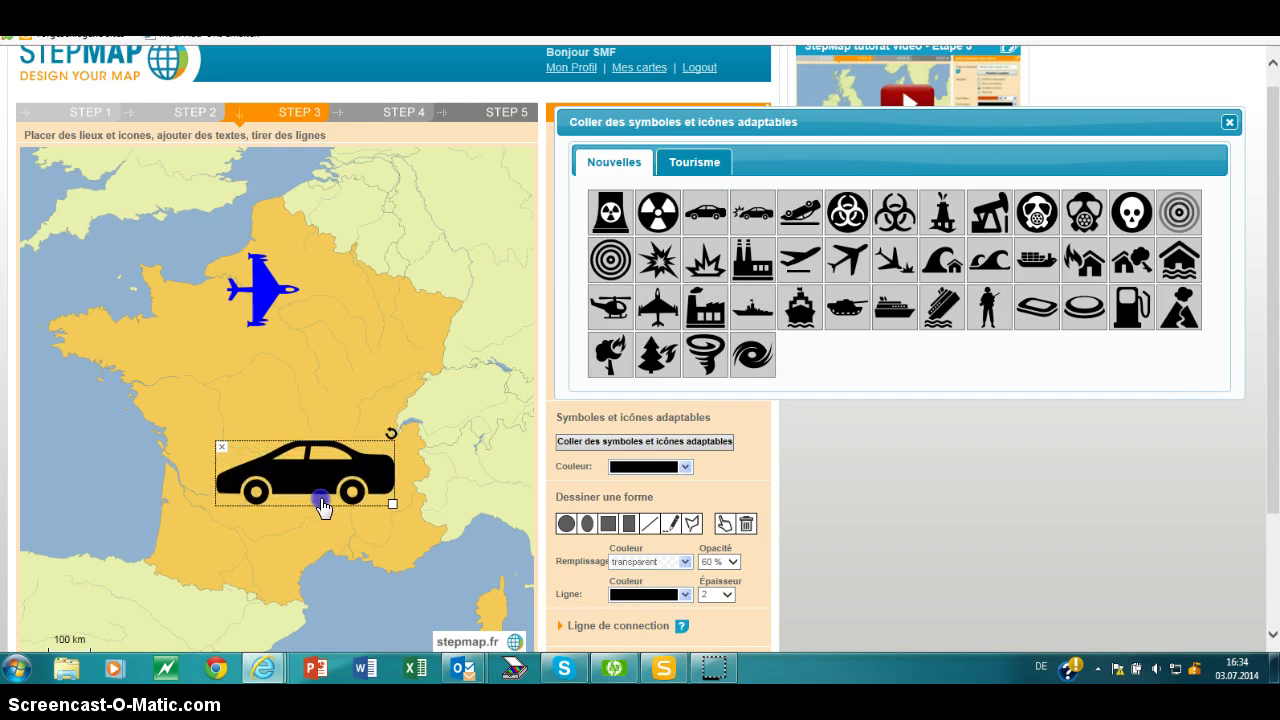
{"action": "left_click_drag", "start_coordinate": [391, 433], "coordinate": [403, 487]}
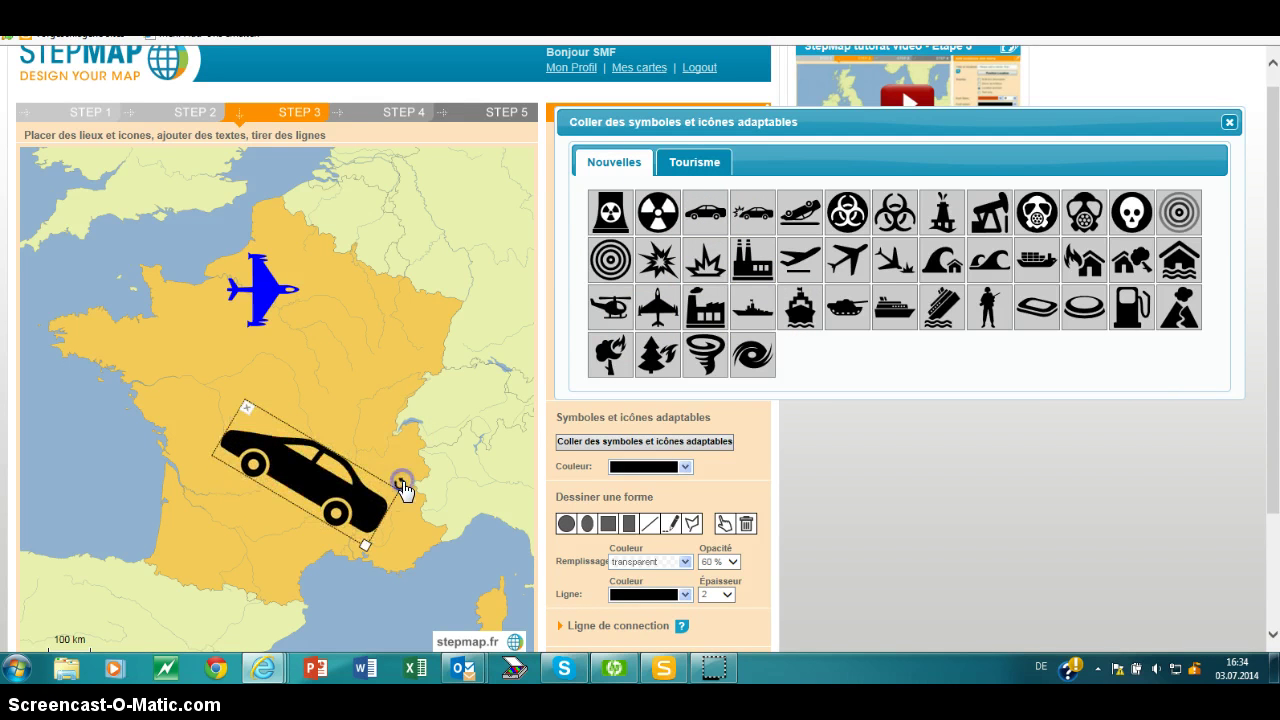
{"action": "left_click", "coordinate": [684, 467]}
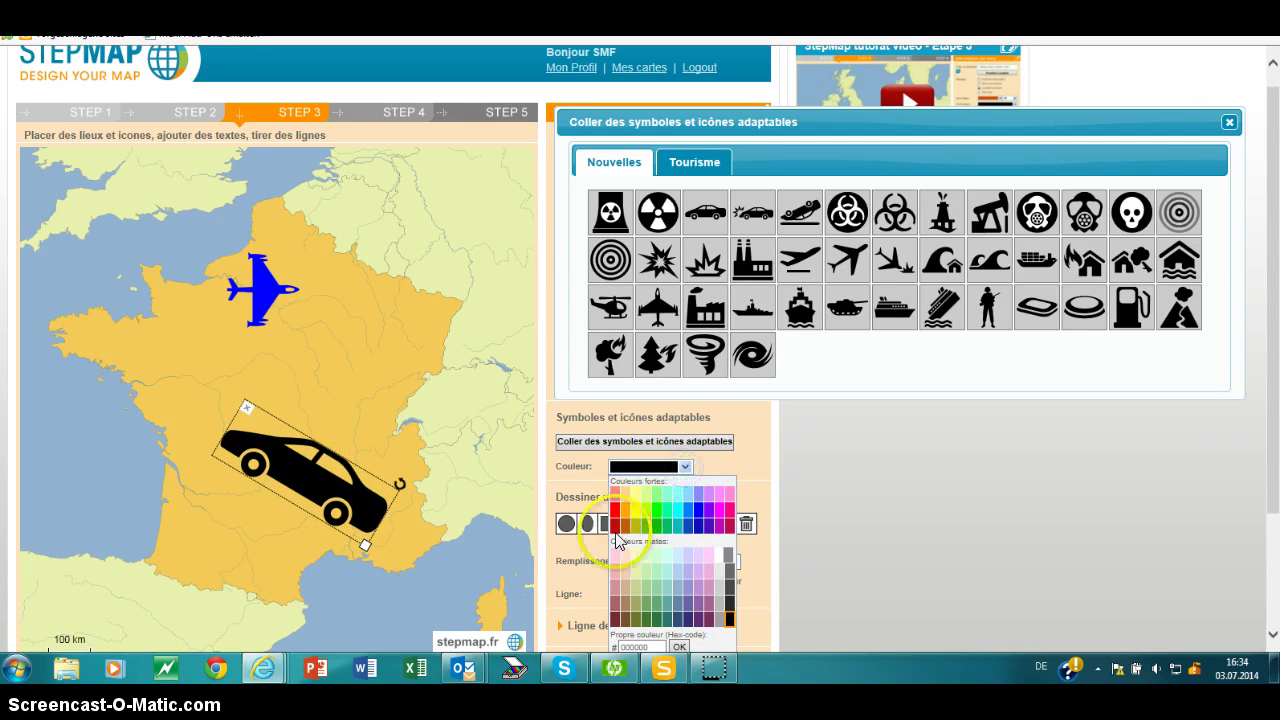
{"action": "left_click", "coordinate": [614, 524]}
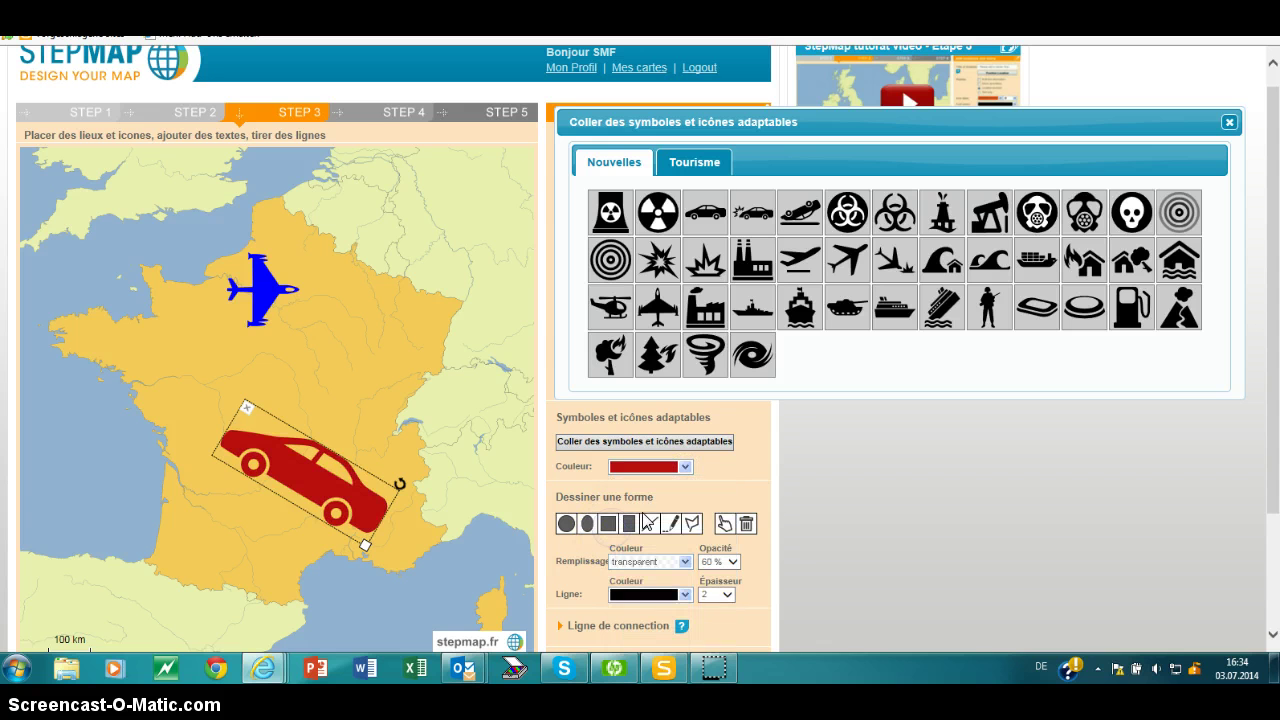
View the Tourisme category of adaptable symbols and close the collection.
{"action": "left_click", "coordinate": [598, 166]}
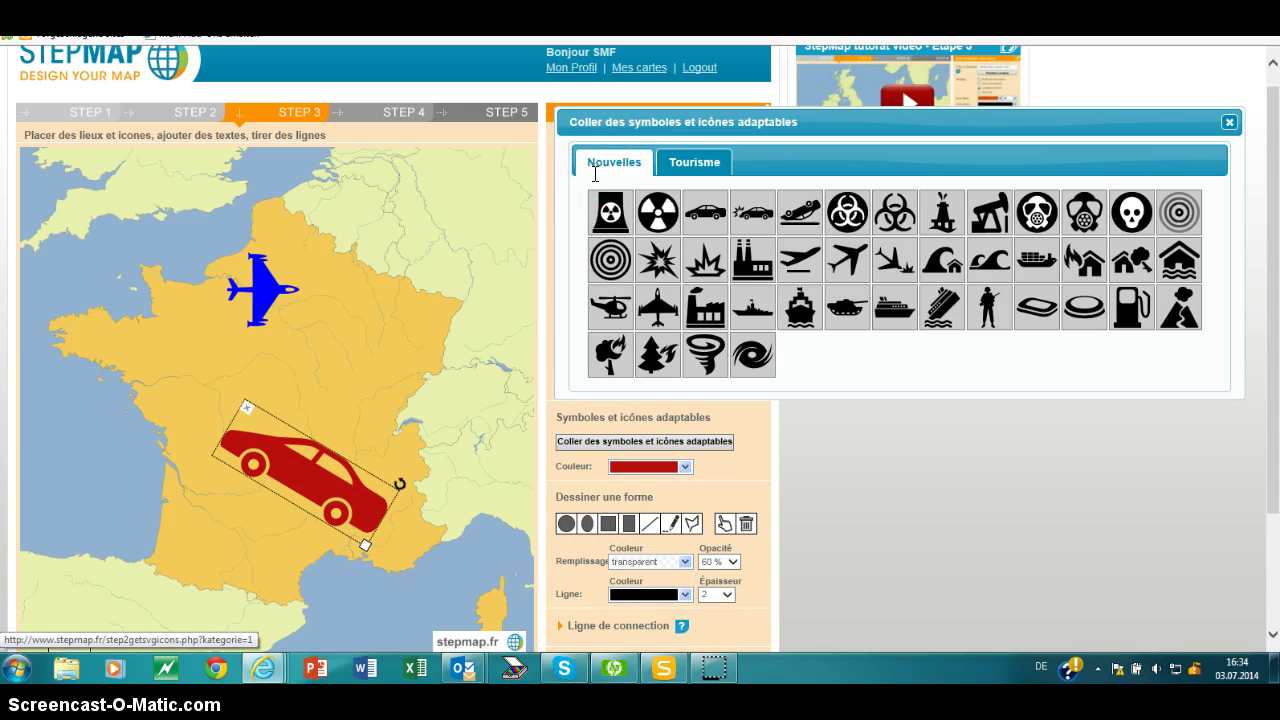
{"action": "left_click", "coordinate": [687, 170]}
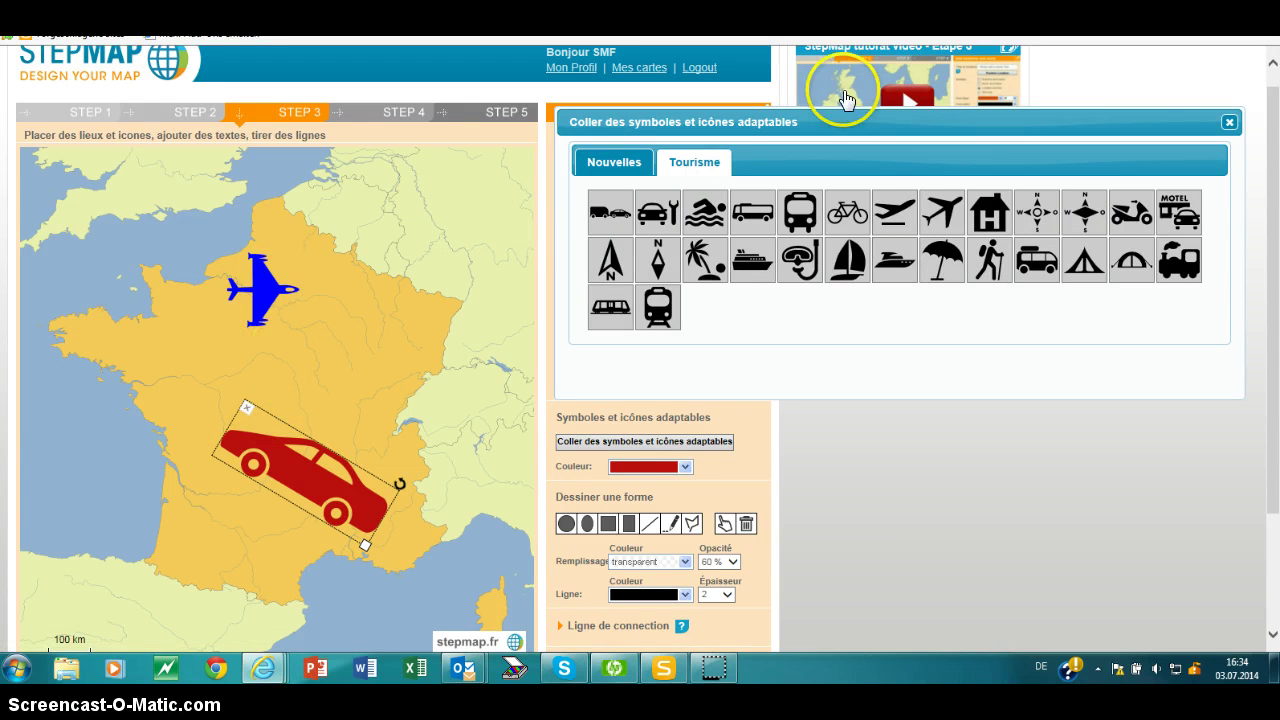
{"action": "left_click", "coordinate": [1229, 123]}
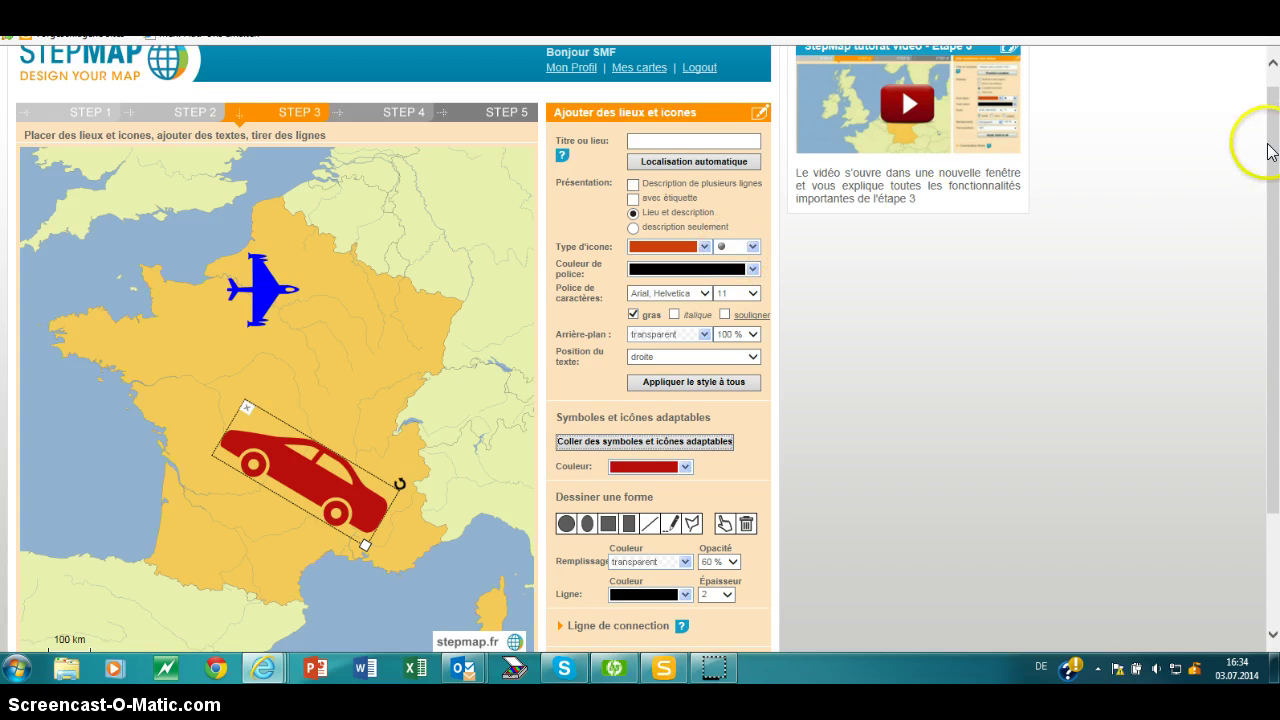
Add a small sailboat from the old non-adaptable Tourisme et voyage icons and move it to northeastern France.
{"action": "left_click_drag", "start_coordinate": [1270, 163], "coordinate": [1276, 232]}
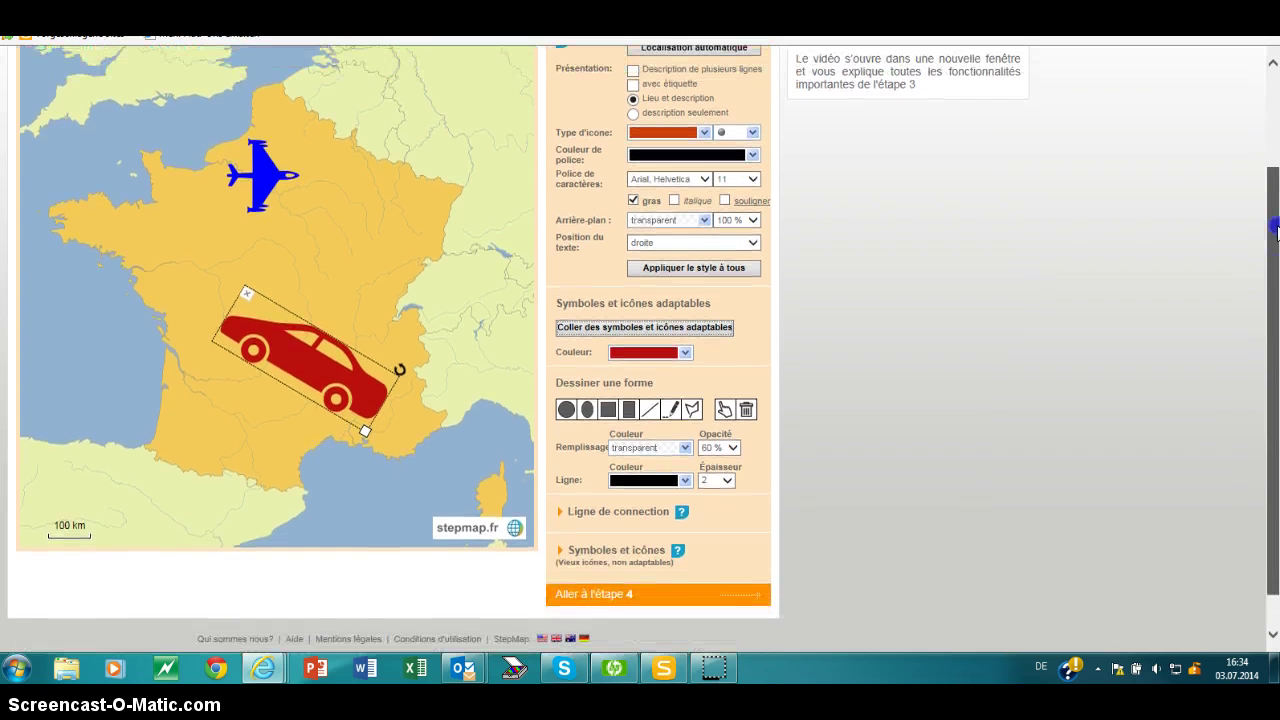
{"action": "left_click", "coordinate": [560, 560]}
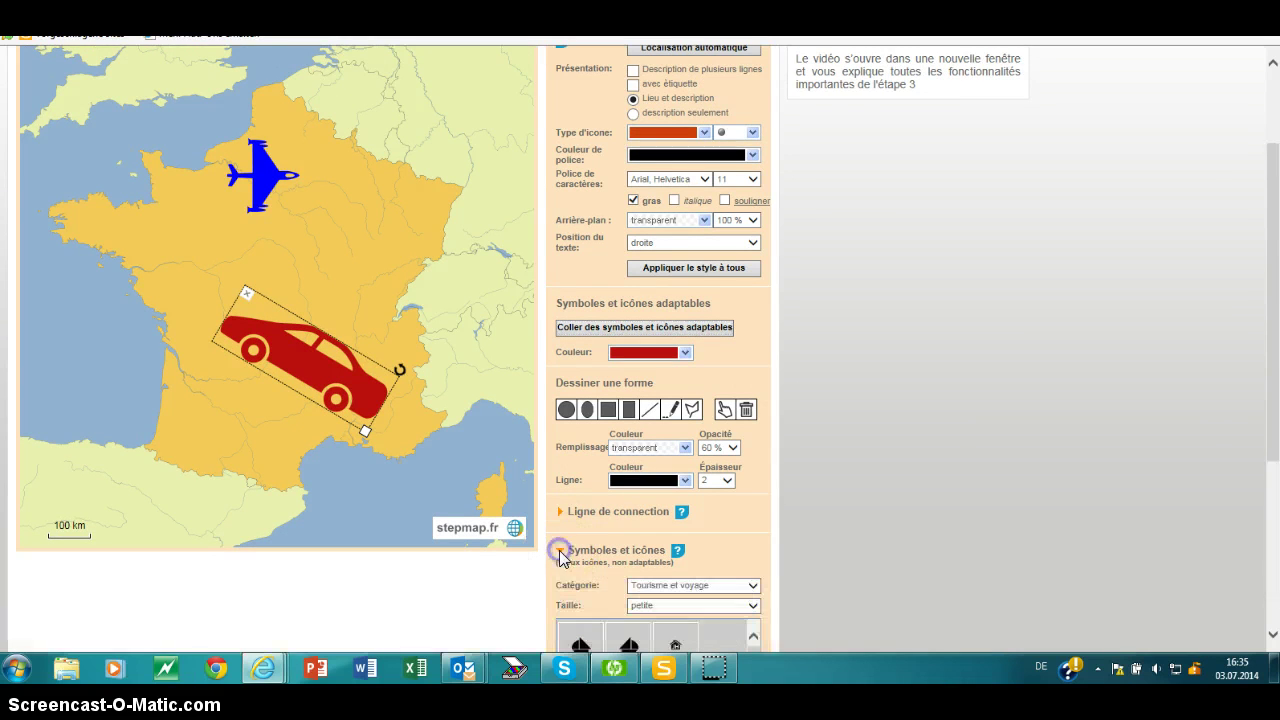
{"action": "left_click_drag", "start_coordinate": [1268, 188], "coordinate": [1271, 237]}
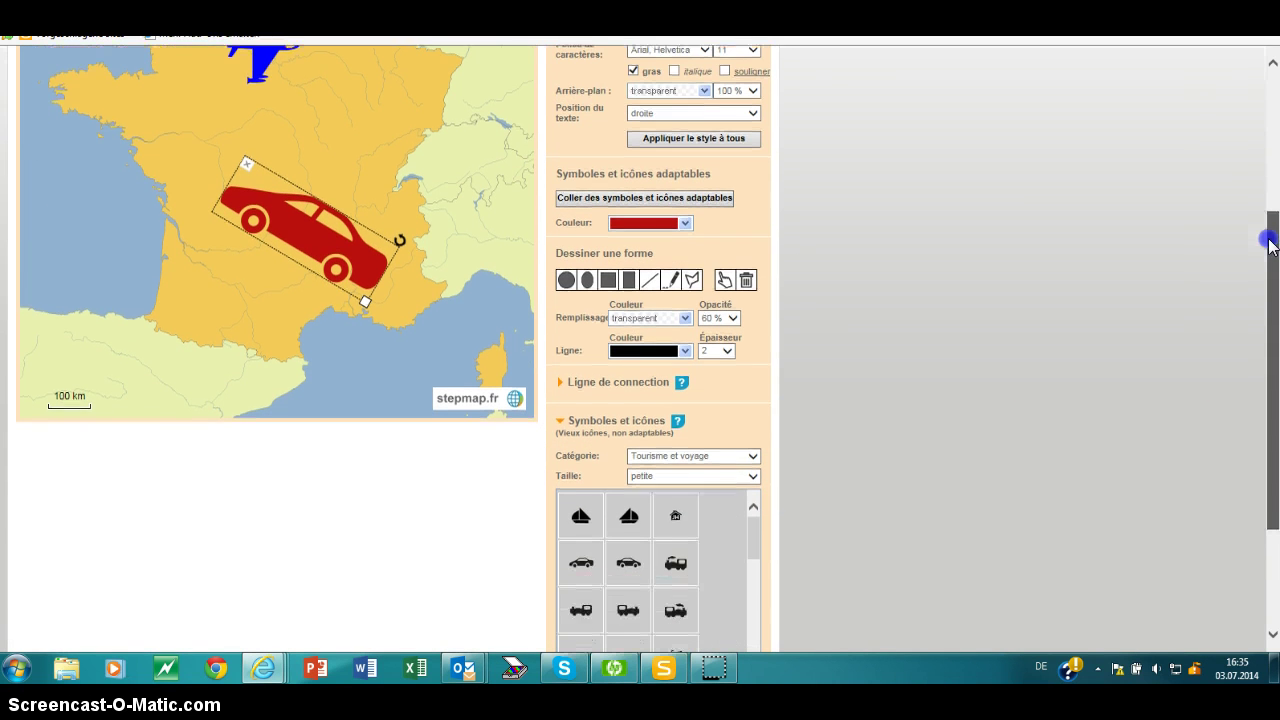
{"action": "left_click", "coordinate": [628, 517]}
{"action": "scroll", "coordinate": [628, 517], "scroll_direction": "up", "scroll_amount": 3}
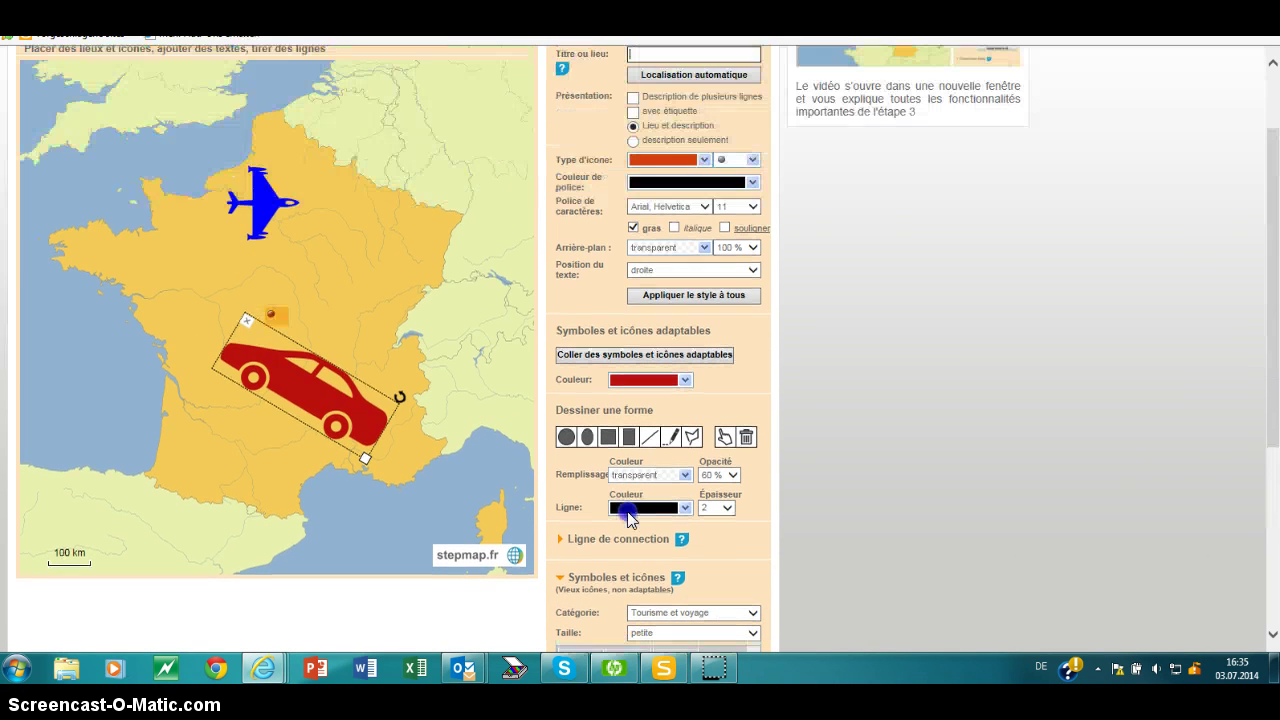
{"action": "left_click", "coordinate": [289, 306]}
{"action": "left_click_drag", "start_coordinate": [292, 311], "coordinate": [349, 260]}
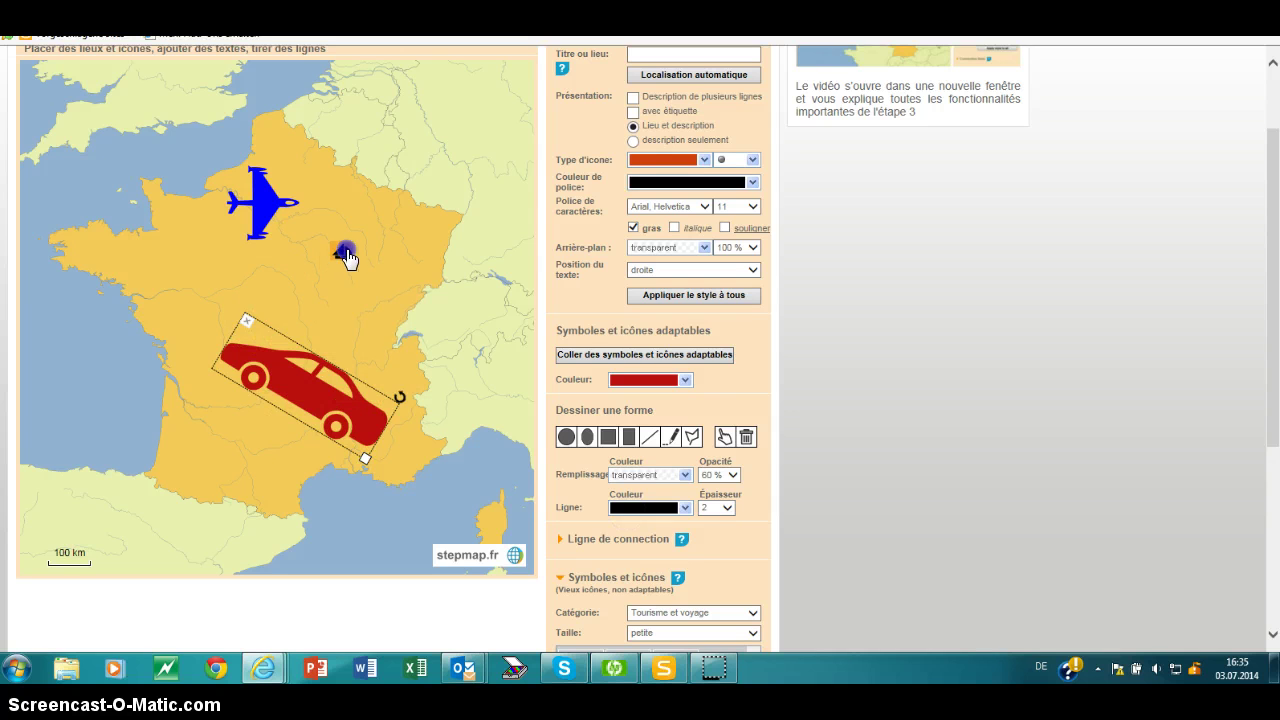
{"action": "left_click", "coordinate": [349, 261]}
Delete the small sailboat icon from the map.
{"action": "left_click", "coordinate": [348, 259]}
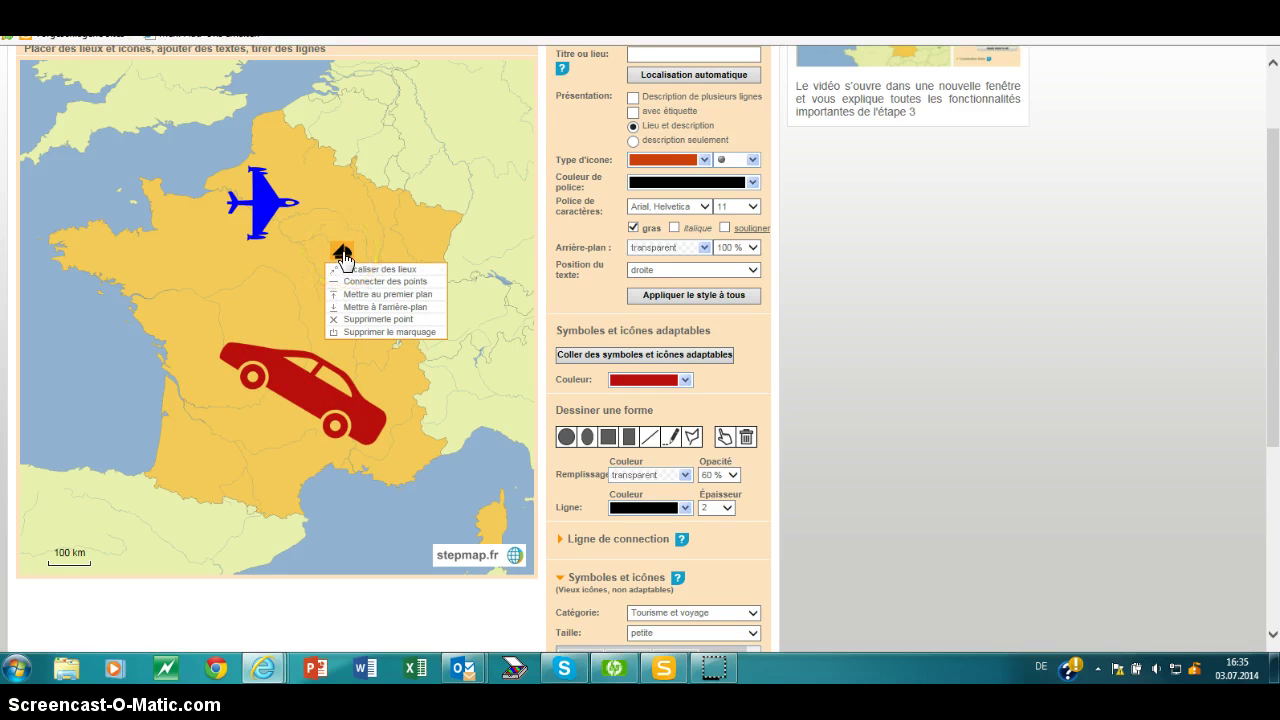
{"action": "left_click", "coordinate": [334, 321]}
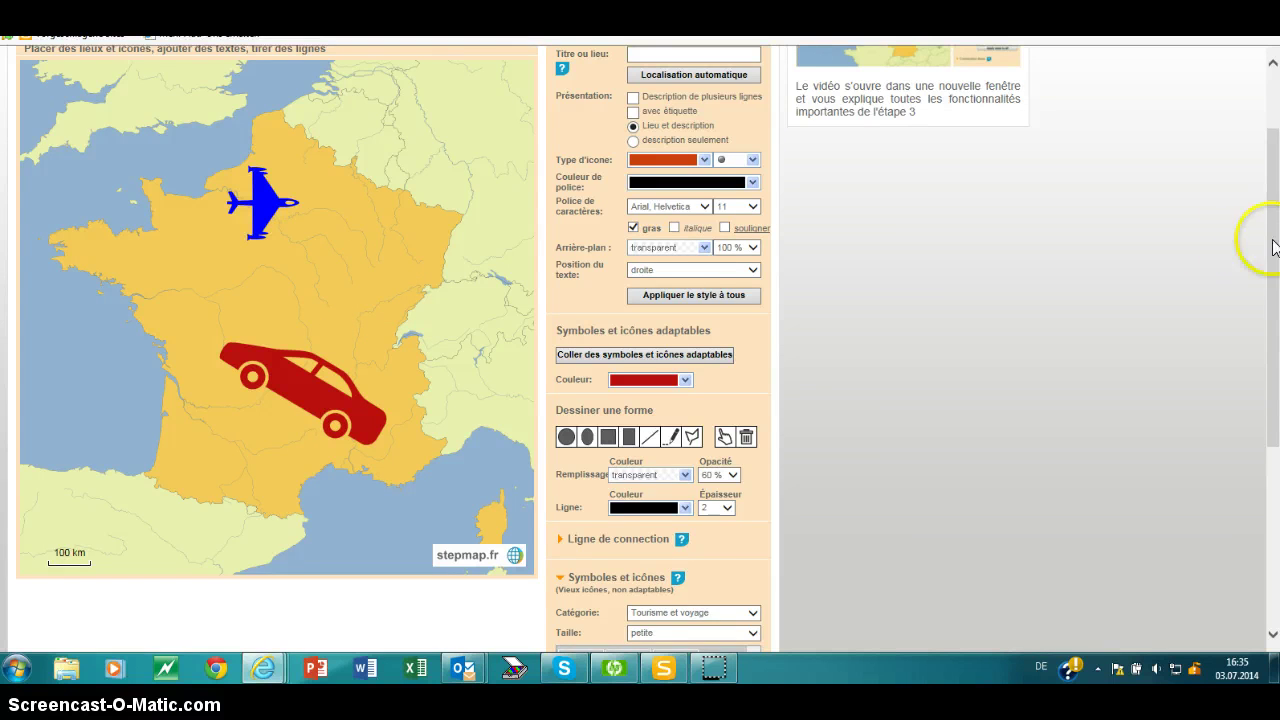
{"action": "left_click_drag", "start_coordinate": [1274, 246], "coordinate": [1275, 192]}
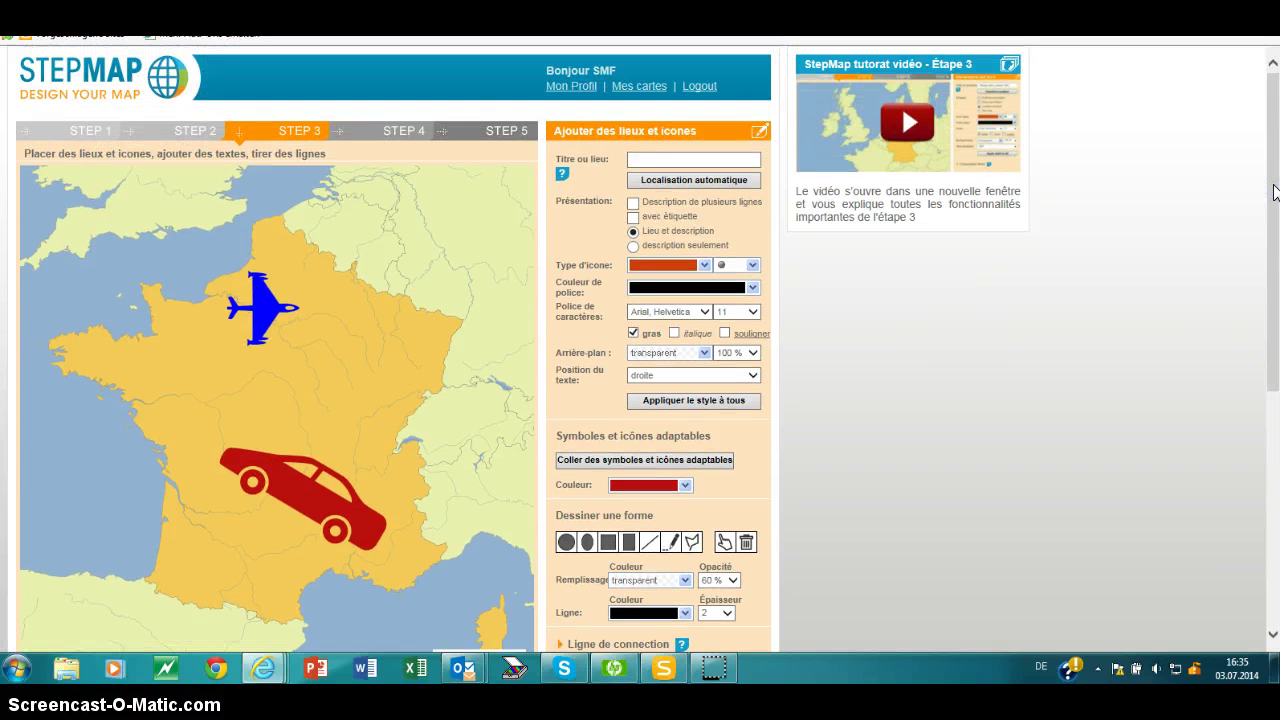